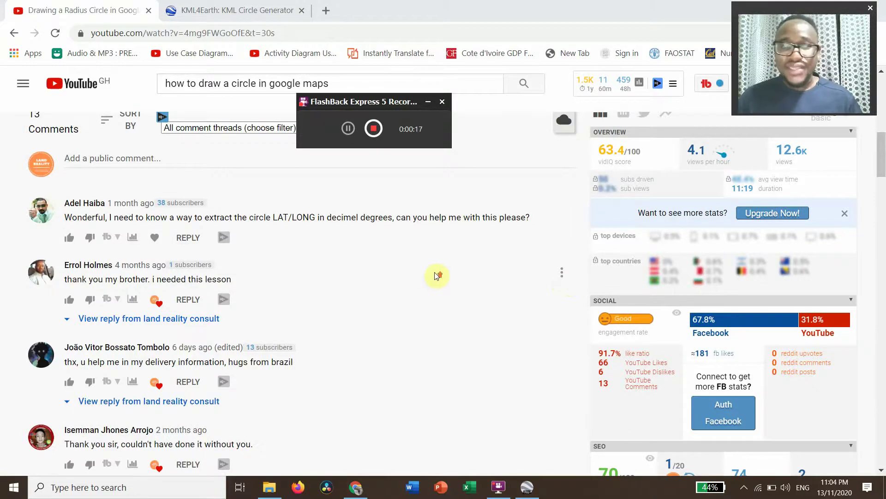
- In Google Earth Pro's Options, keep Decimal Degrees with Meters, Kilometers and apply
{"action": "scroll", "coordinate": [437, 276], "scroll_direction": "up", "scroll_amount": 5}
{"action": "scroll", "coordinate": [437, 276], "scroll_direction": "up", "scroll_amount": 4}
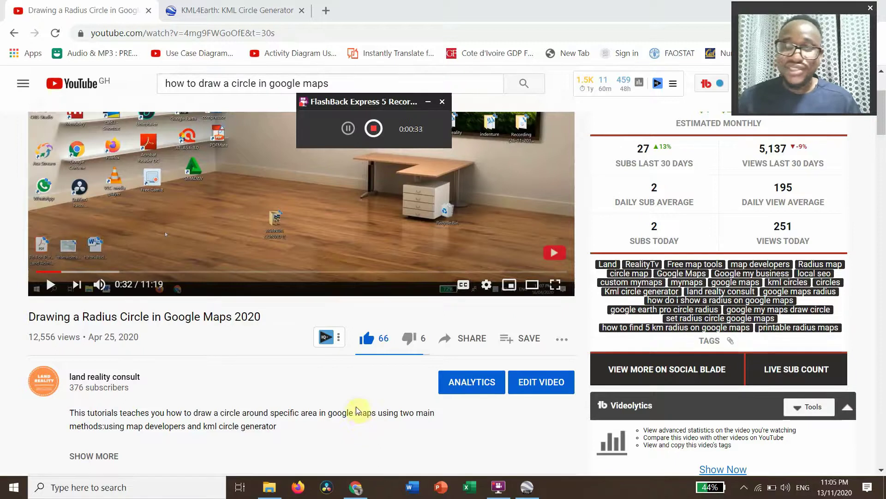
{"action": "scroll", "coordinate": [358, 416], "scroll_direction": "down", "scroll_amount": 7}
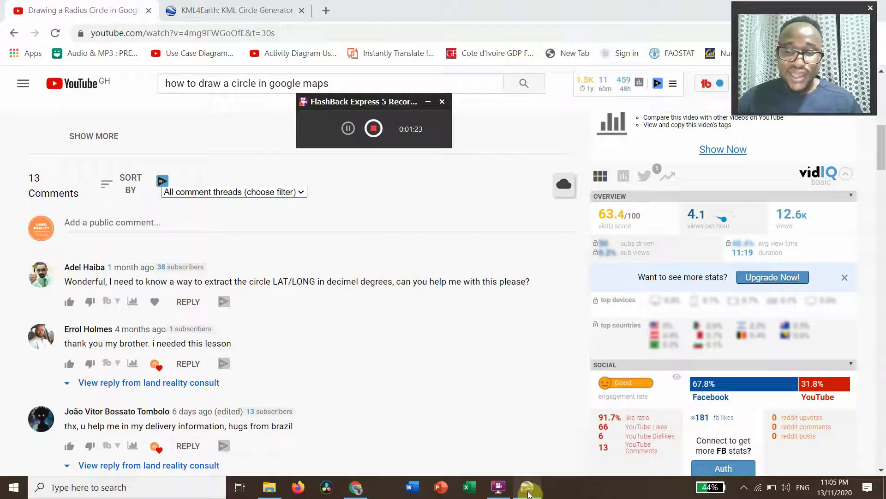
{"action": "left_click", "coordinate": [527, 487]}
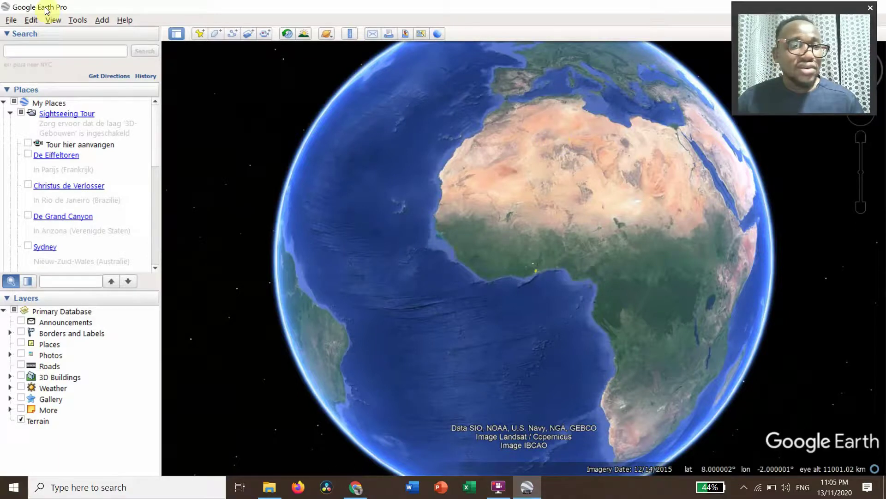
{"action": "left_click", "coordinate": [77, 20]}
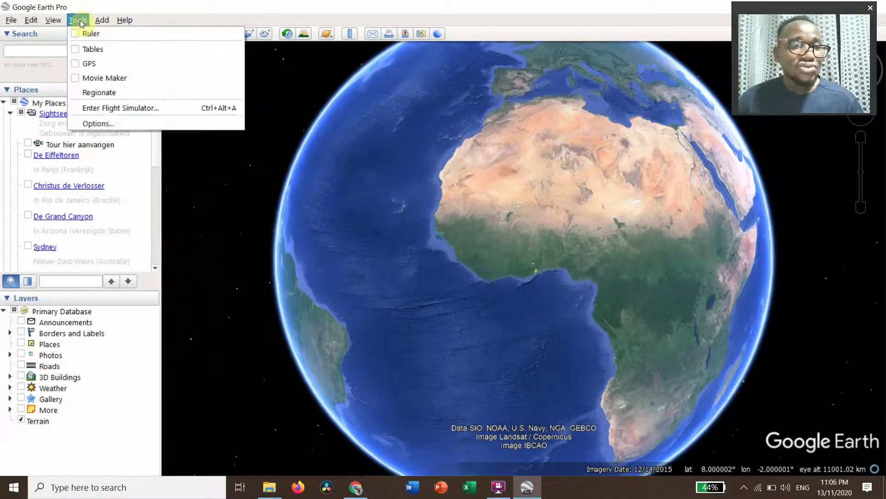
{"action": "left_click", "coordinate": [117, 125]}
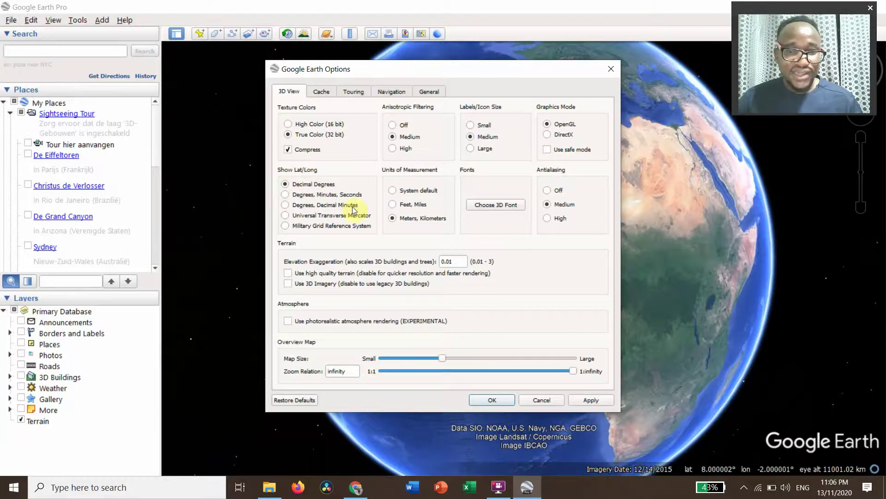
{"action": "left_click", "coordinate": [594, 398]}
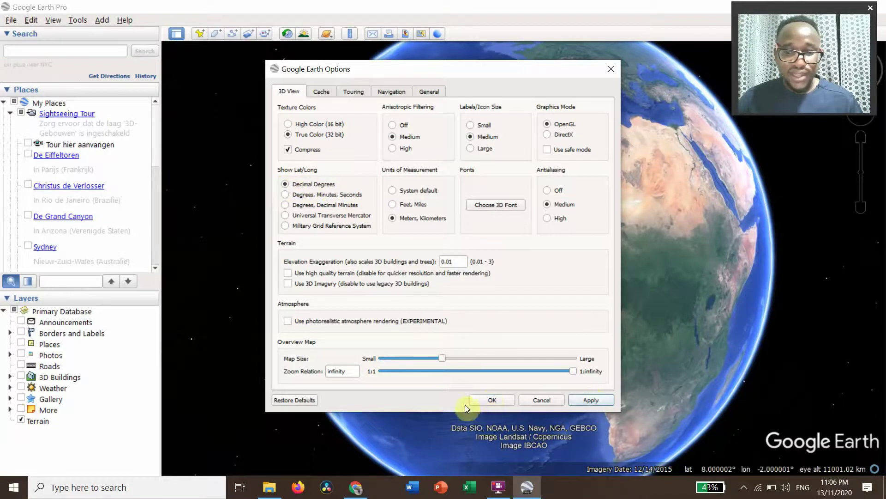
{"action": "left_click", "coordinate": [493, 399]}
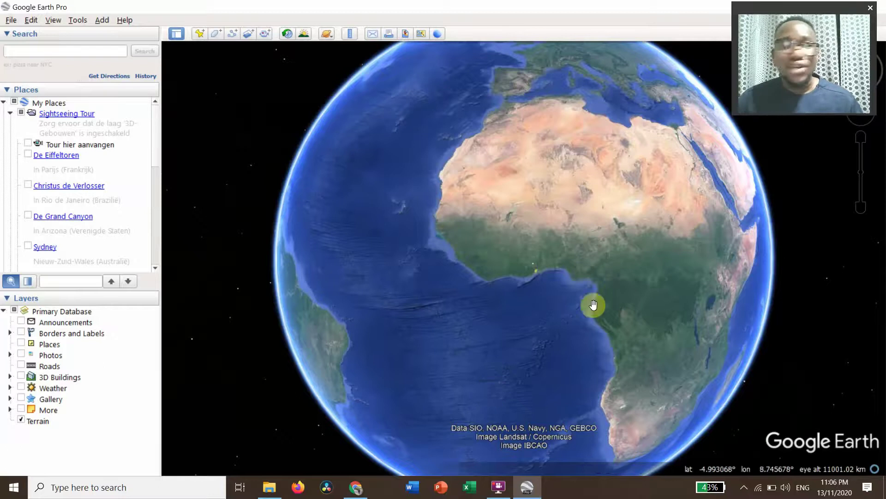
- Search 'faithvi' and fly to Faithville School Oyarifa, Pantang West
{"action": "left_click", "coordinate": [33, 50]}
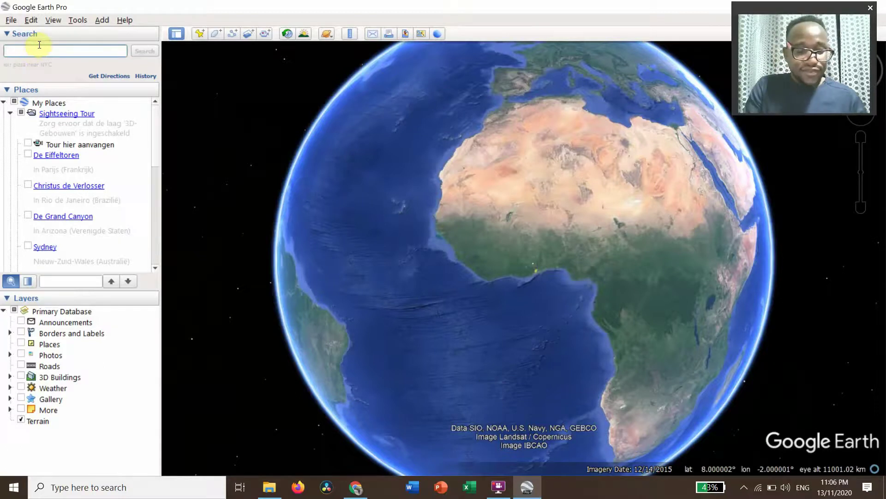
{"action": "type", "text": "faith"}
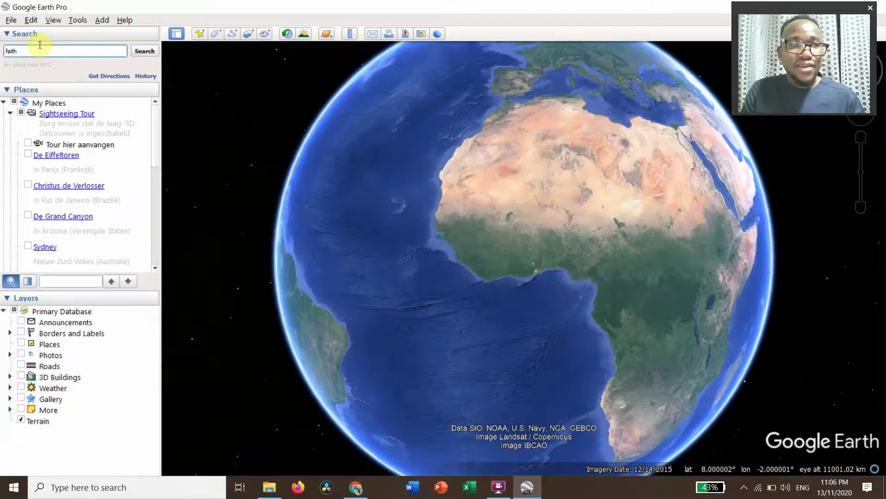
{"action": "type", "text": "vill"}
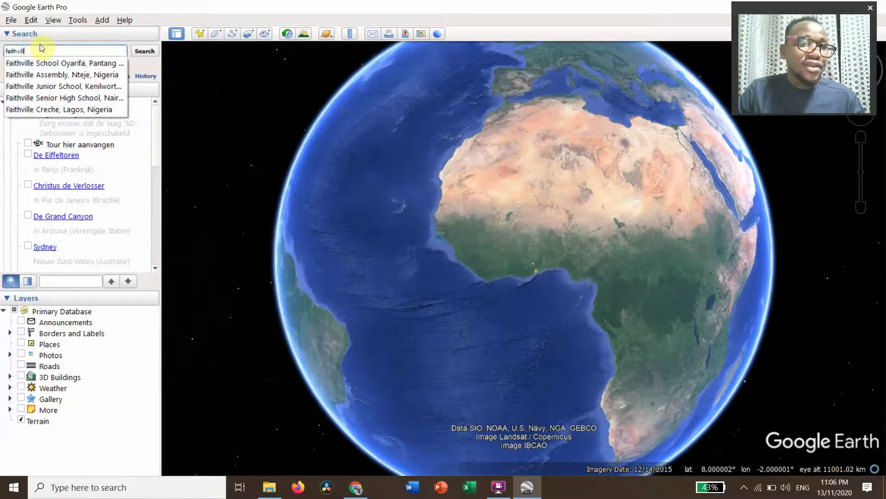
{"action": "left_click", "coordinate": [67, 62]}
{"action": "left_click", "coordinate": [145, 52]}
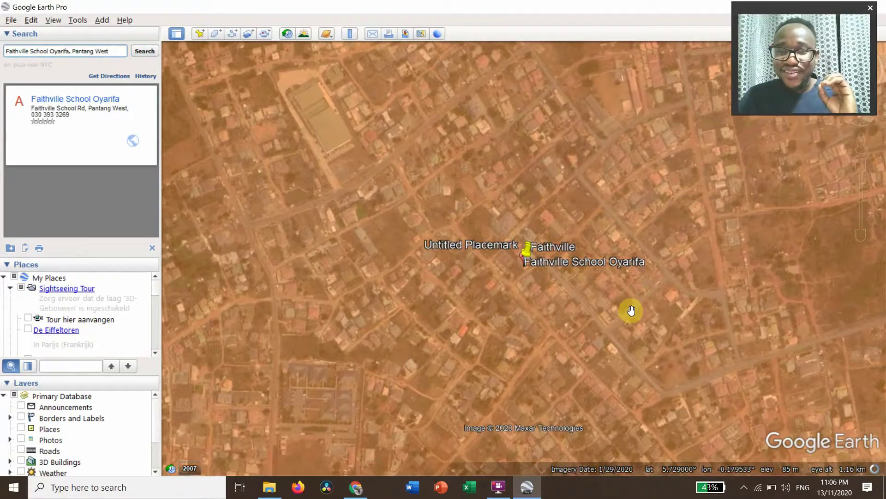
- Zoom in close on the Faithville and Untitled Placemark pins
{"action": "scroll", "coordinate": [564, 287], "scroll_direction": "up", "scroll_amount": 3}
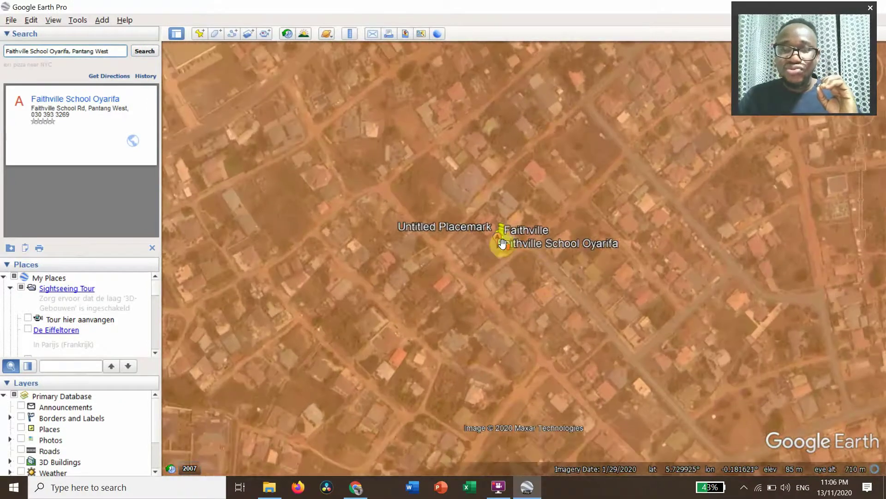
{"action": "scroll", "coordinate": [503, 243], "scroll_direction": "up", "scroll_amount": 5}
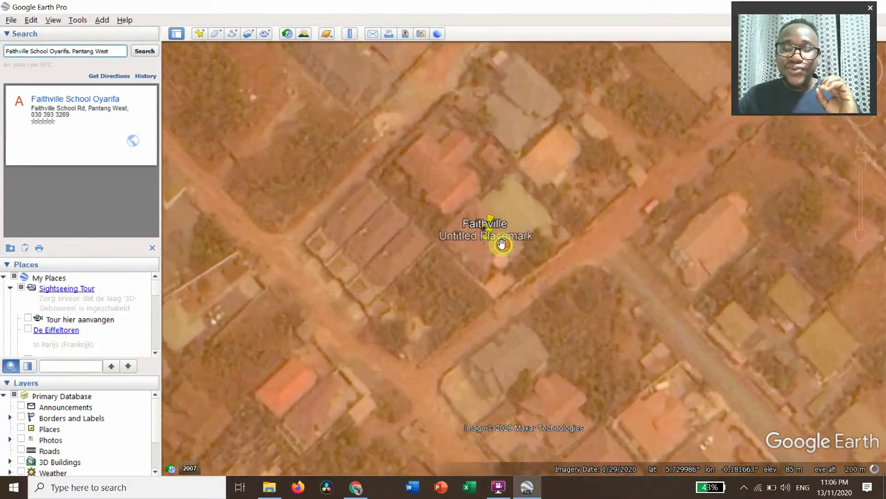
{"action": "scroll", "coordinate": [502, 244], "scroll_direction": "up", "scroll_amount": 3}
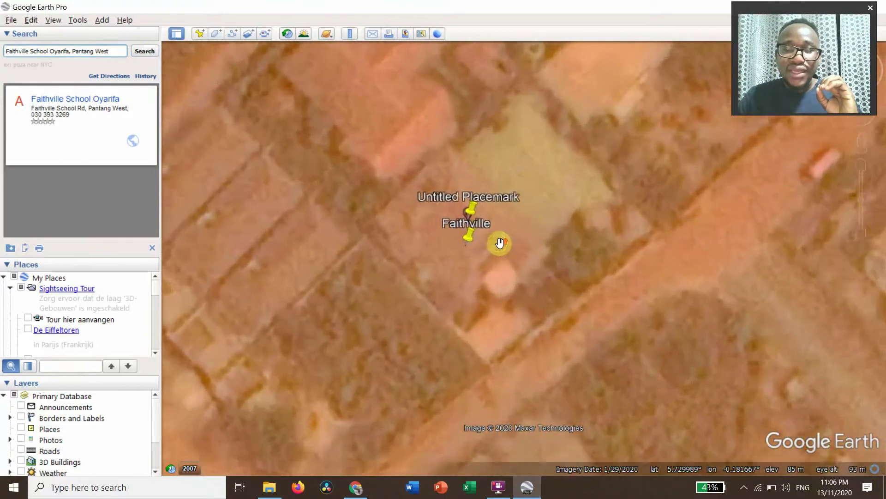
{"action": "scroll", "coordinate": [500, 245], "scroll_direction": "up", "scroll_amount": 2}
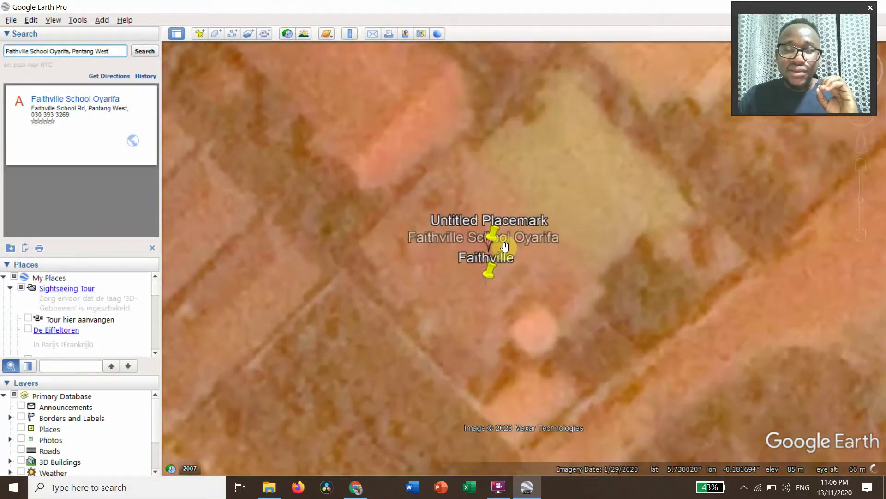
{"action": "scroll", "coordinate": [504, 247], "scroll_direction": "up", "scroll_amount": 1}
- Delete the saved Faithville and Untitled Placemark entries from Places
{"action": "left_click_drag", "start_coordinate": [504, 246], "coordinate": [569, 258]}
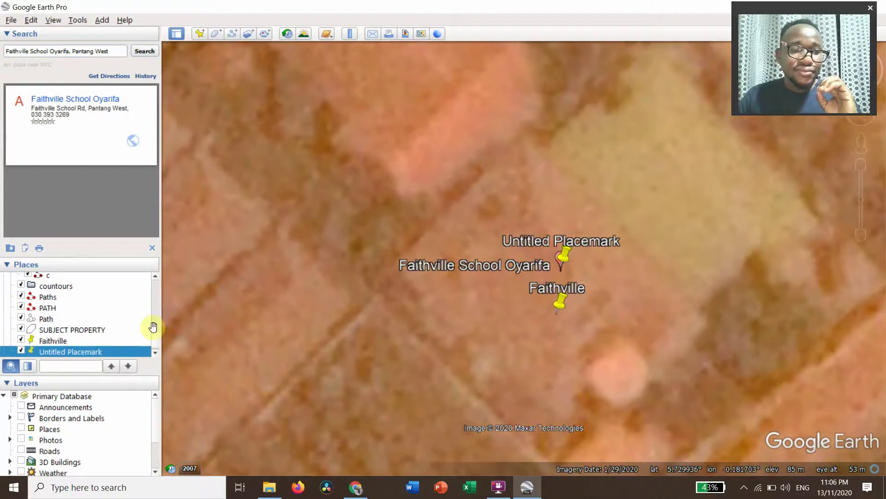
{"action": "left_click", "coordinate": [55, 341]}
{"action": "right_click", "coordinate": [55, 340]}
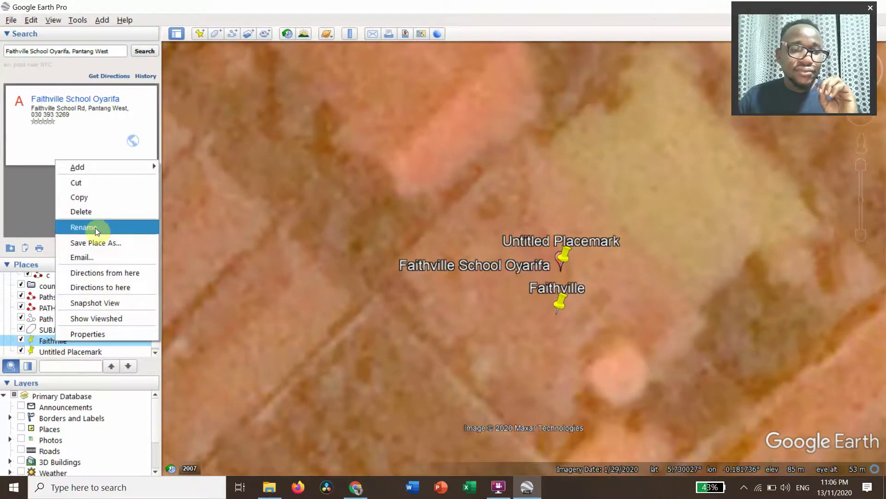
{"action": "left_click", "coordinate": [98, 213]}
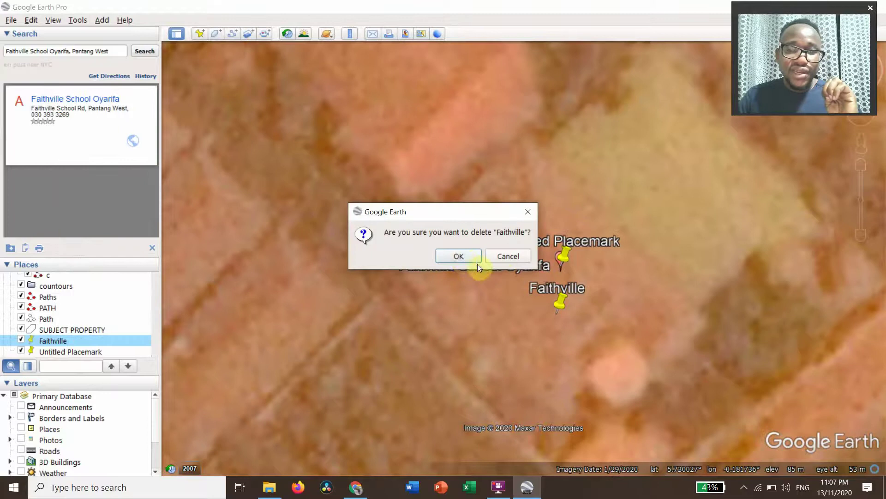
{"action": "left_click", "coordinate": [458, 255]}
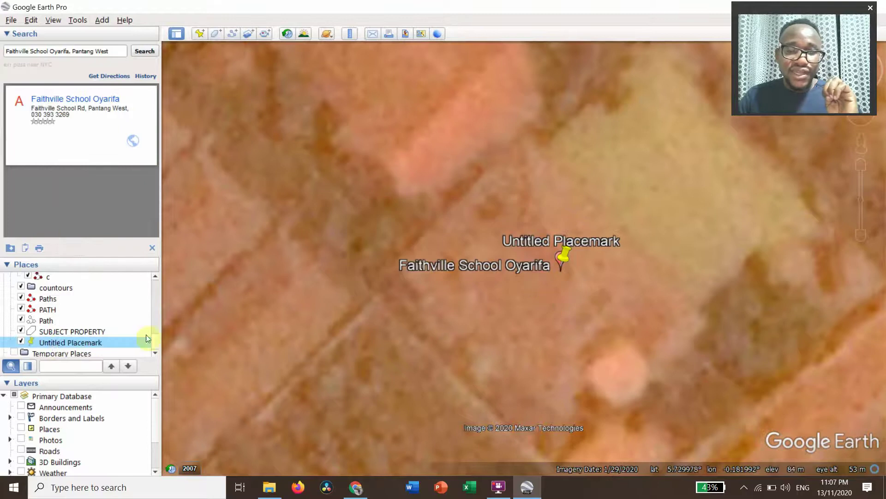
{"action": "right_click", "coordinate": [54, 342]}
{"action": "left_click", "coordinate": [80, 213]}
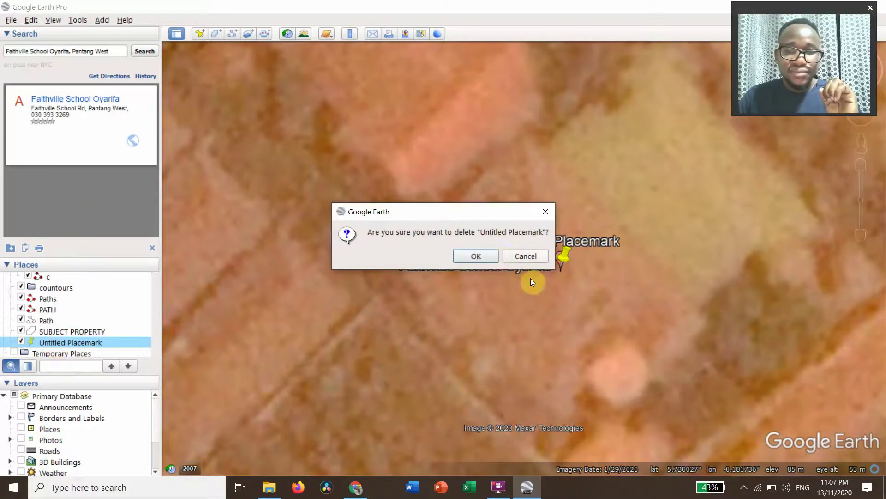
{"action": "left_click", "coordinate": [476, 256]}
- View the Faithville School Oyarifa pin's information balloon, then close it
{"action": "scroll", "coordinate": [564, 284], "scroll_direction": "up", "scroll_amount": 2}
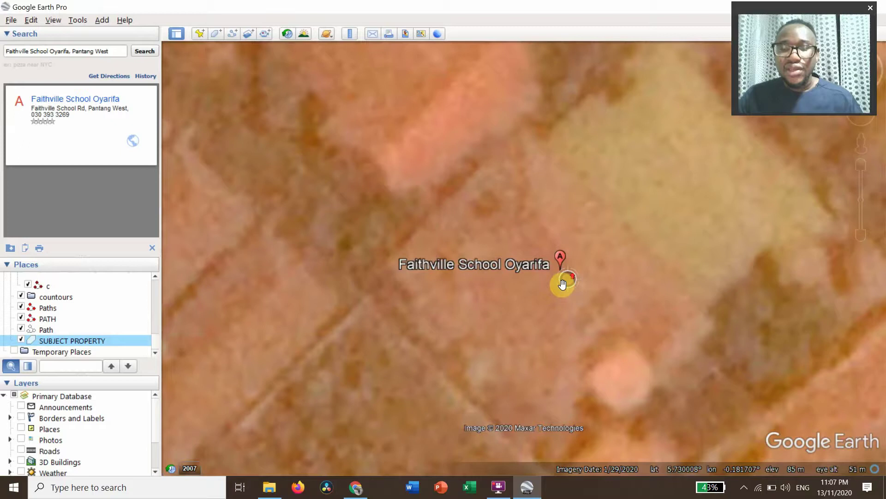
{"action": "scroll", "coordinate": [562, 286], "scroll_direction": "up", "scroll_amount": 3}
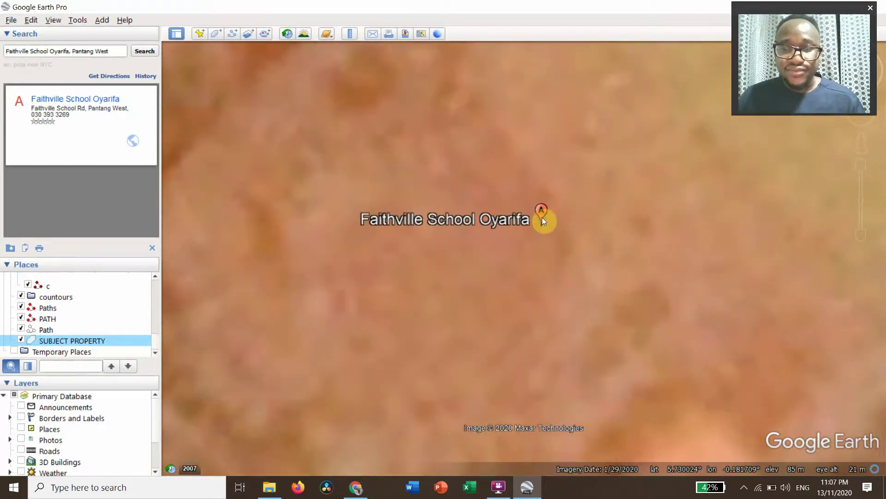
{"action": "left_click", "coordinate": [541, 217]}
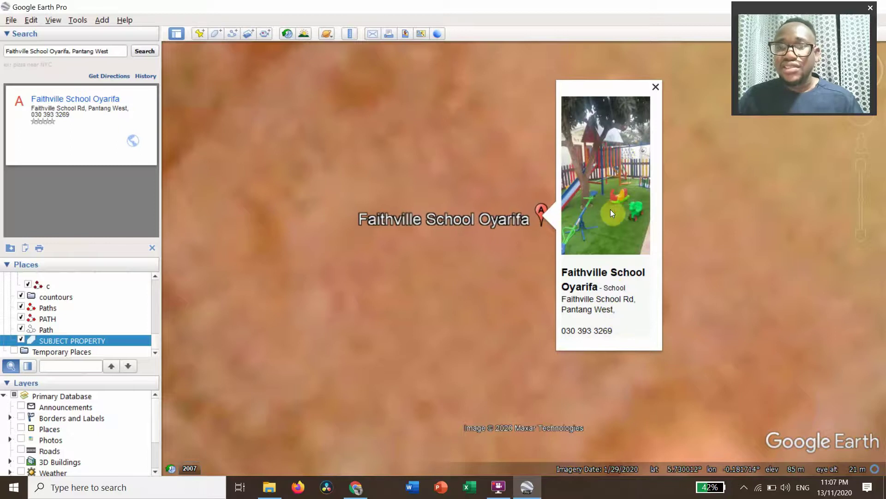
{"action": "left_click", "coordinate": [536, 275]}
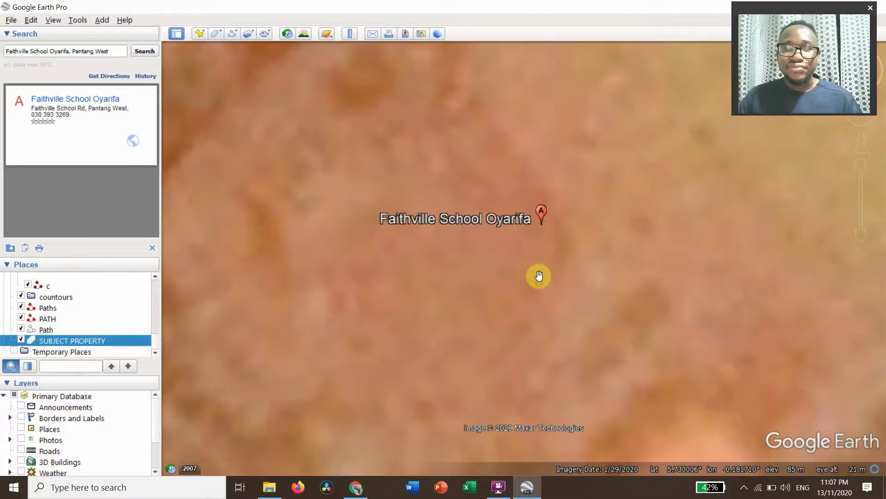
{"action": "scroll", "coordinate": [542, 269], "scroll_direction": "down", "scroll_amount": 2}
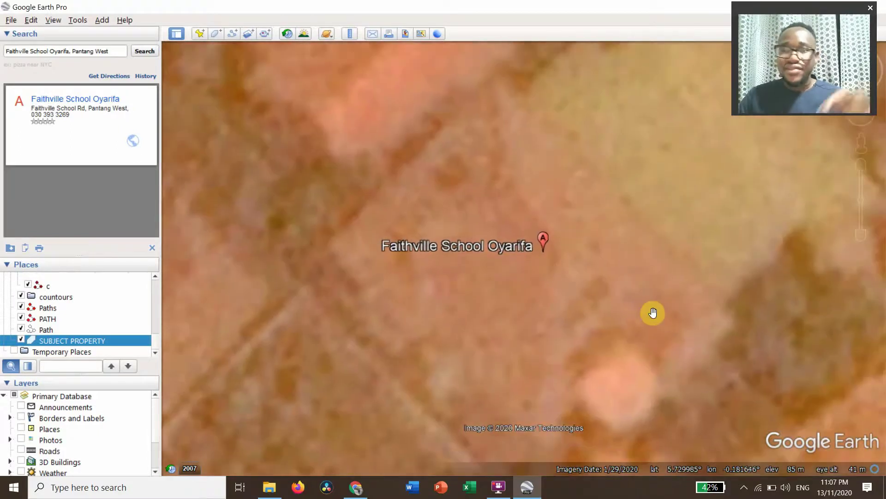
{"action": "scroll", "coordinate": [612, 294], "scroll_direction": "down", "scroll_amount": 2}
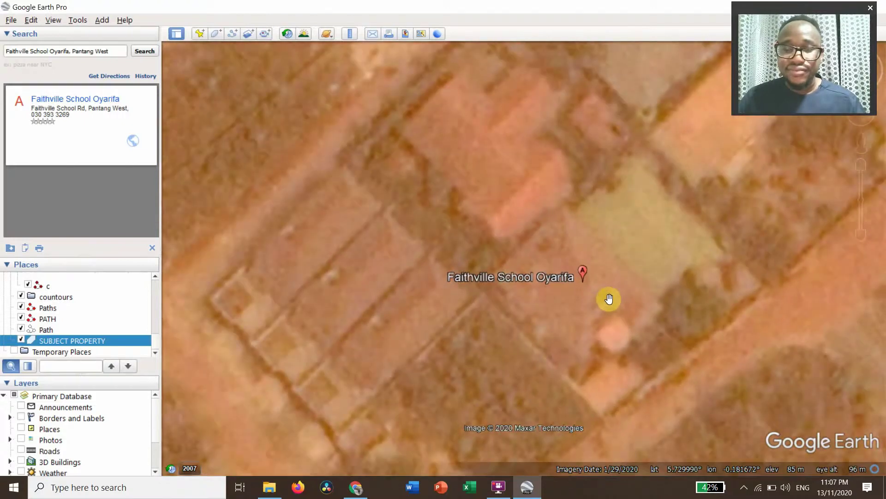
{"action": "scroll", "coordinate": [609, 299], "scroll_direction": "up", "scroll_amount": 2}
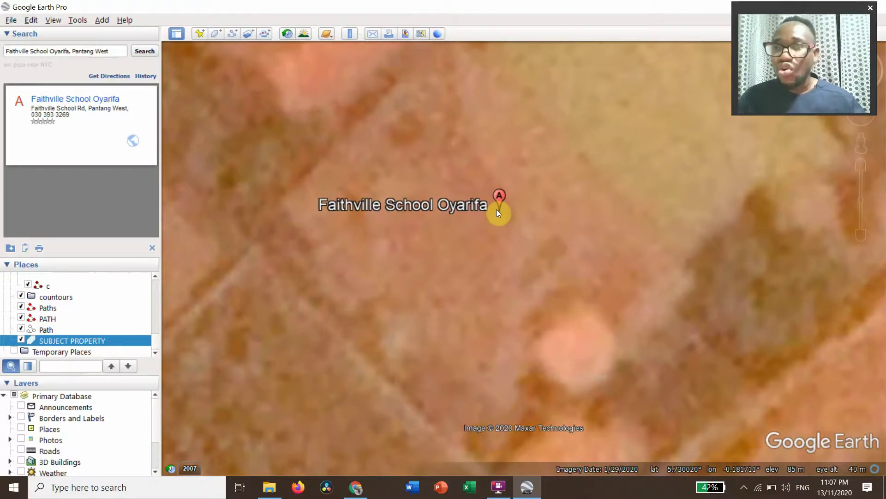
- Add a new placemark beside the school pin and select its latitude 5.730019°
{"action": "left_click", "coordinate": [202, 34]}
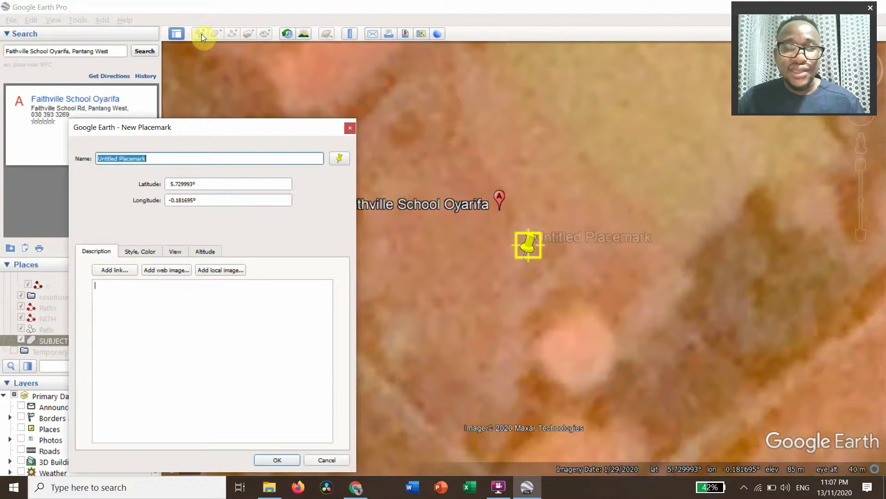
{"action": "mouse_move", "coordinate": [528, 244]}
{"action": "left_mouse_down"}
{"action": "mouse_move", "coordinate": [511, 213]}
{"action": "mouse_move", "coordinate": [502, 215]}
{"action": "left_mouse_up"}
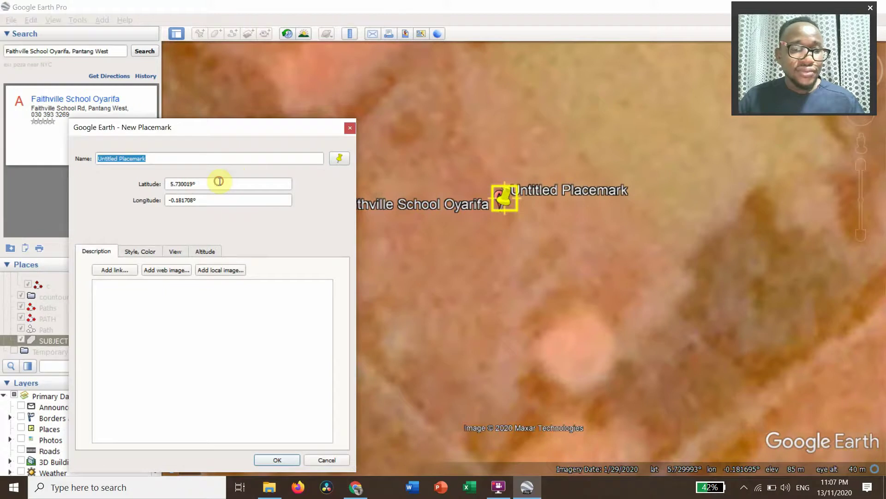
{"action": "left_click_drag", "start_coordinate": [219, 181], "coordinate": [178, 183]}
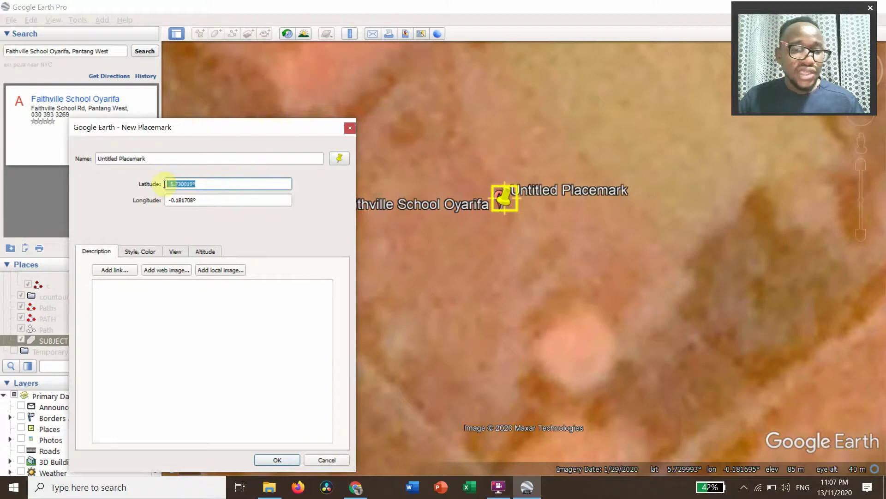
- In the KML Circle Generator, keep radius 1 and enter centre latitude 5.730019
{"action": "left_click", "coordinate": [360, 492]}
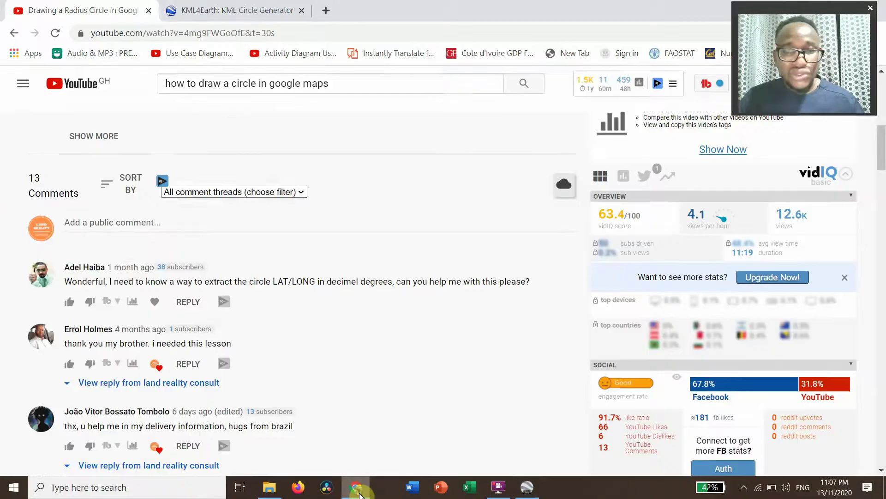
{"action": "left_click", "coordinate": [212, 11]}
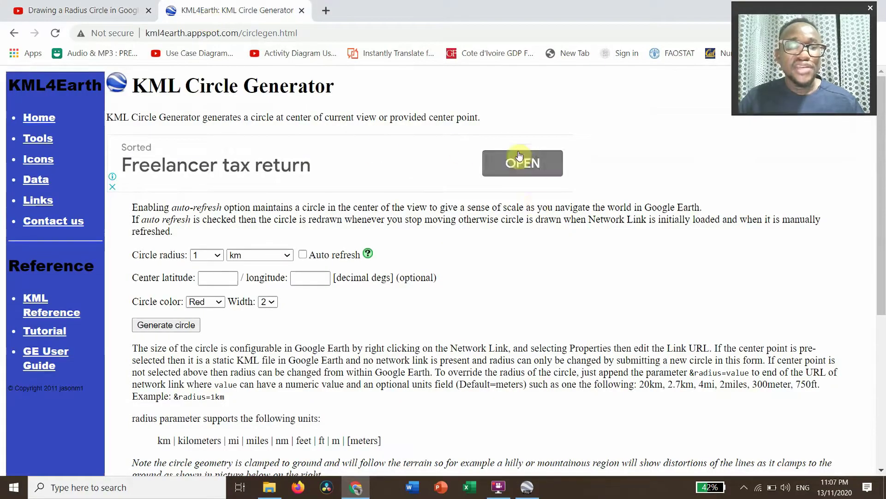
{"action": "scroll", "coordinate": [347, 315], "scroll_direction": "down", "scroll_amount": 1}
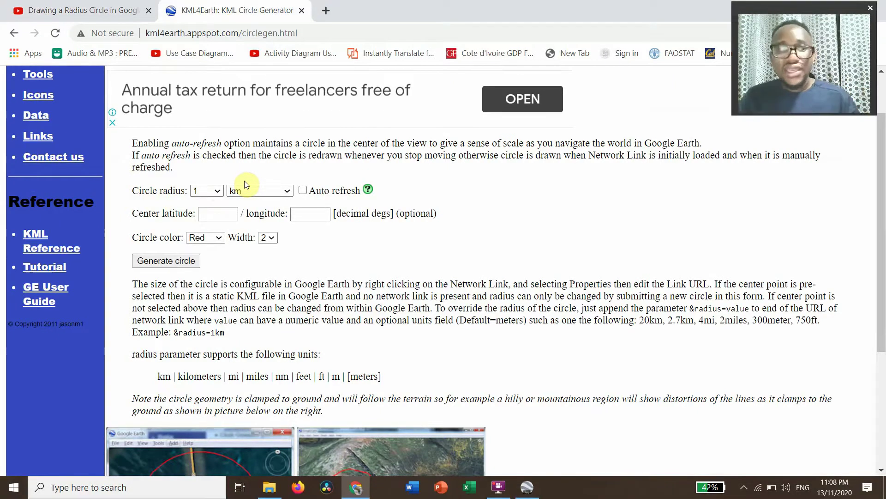
{"action": "left_click", "coordinate": [219, 191]}
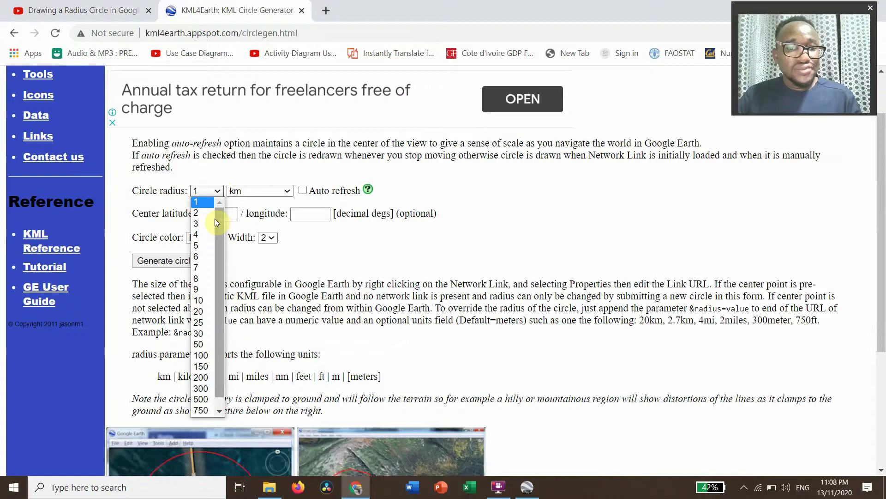
{"action": "left_click", "coordinate": [197, 202]}
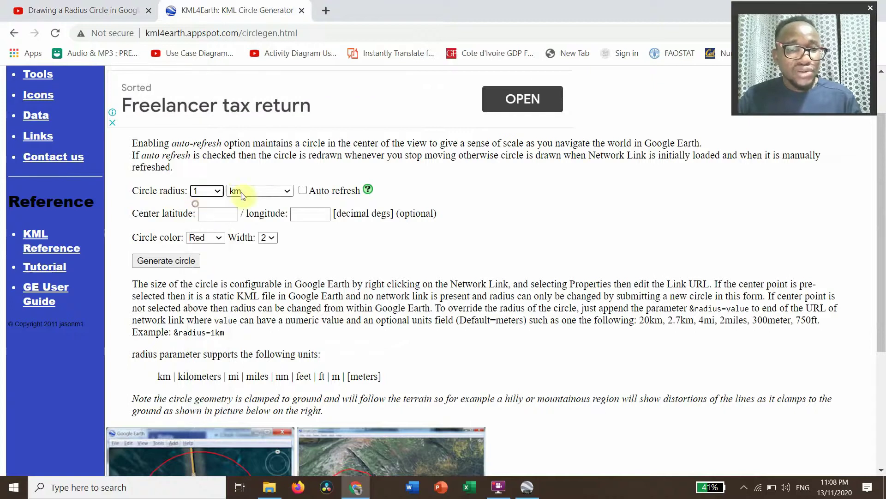
{"action": "left_click", "coordinate": [214, 215]}
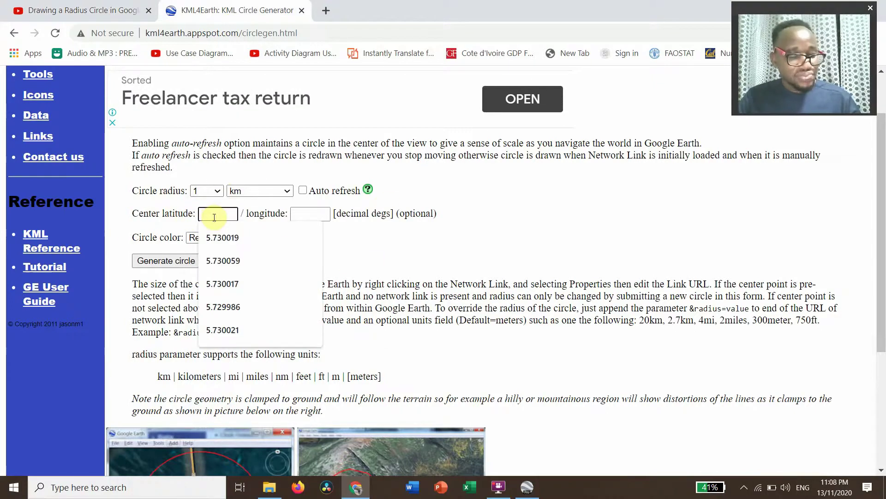
{"action": "key", "text": "Down"}
{"action": "key", "text": "Return"}
{"action": "left_click", "coordinate": [339, 245]}
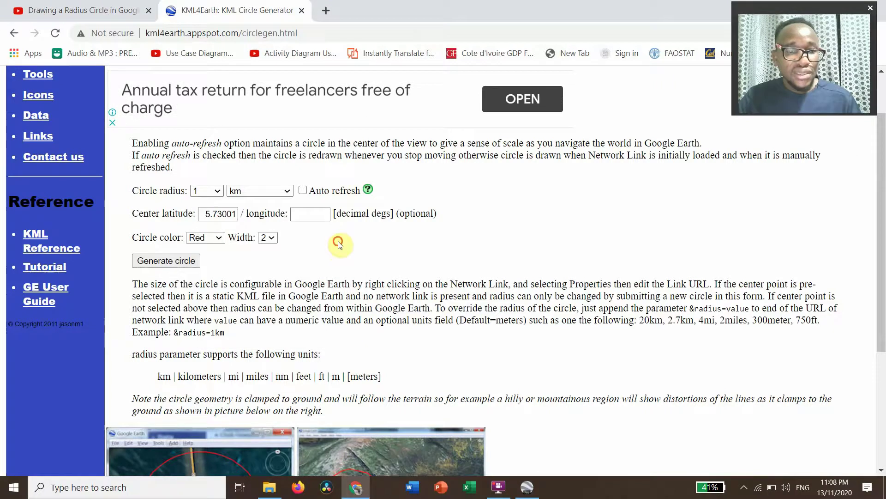
- Copy longitude -0.181708 from Google Earth, paste it, and generate the red 1 km circle
{"action": "left_click", "coordinate": [529, 491]}
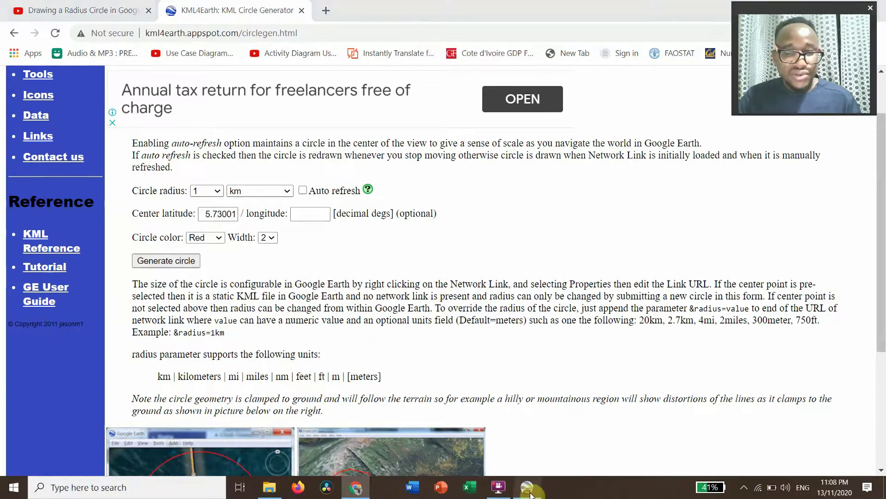
{"action": "left_click", "coordinate": [203, 198]}
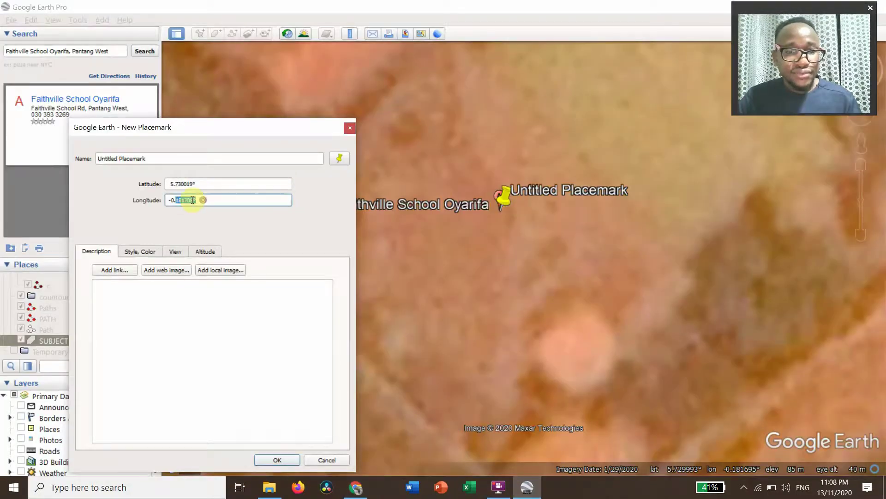
{"action": "key", "text": "Home"}
{"action": "key", "text": "Right"}
{"action": "key", "text": "shift+Right"}
{"action": "left_click_drag", "start_coordinate": [203, 200], "coordinate": [171, 201]}
{"action": "key", "text": "ctrl+c"}
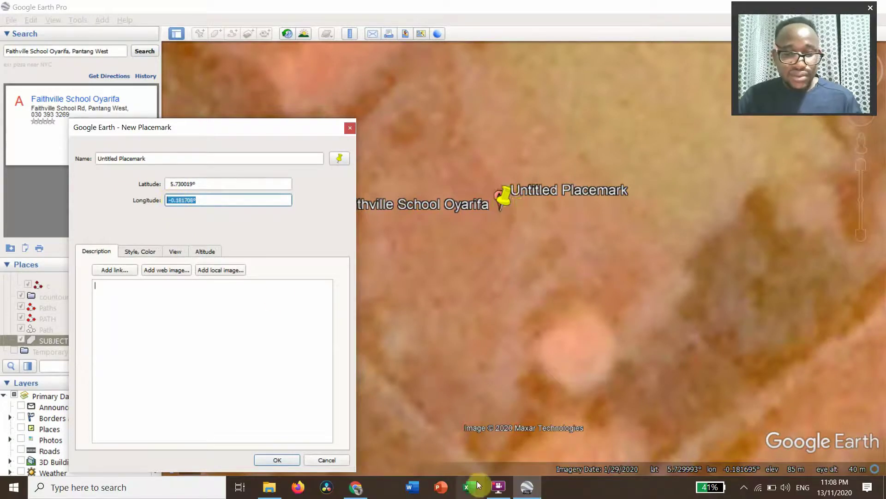
{"action": "mouse_move", "coordinate": [357, 489]}
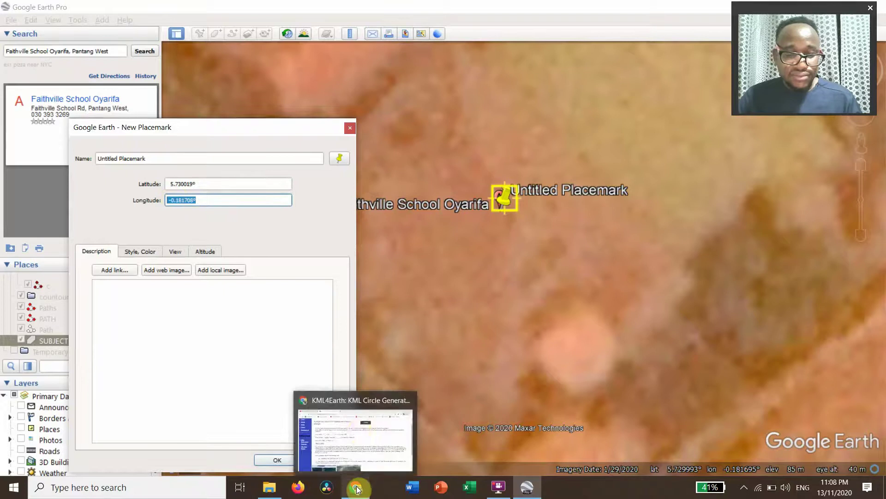
{"action": "left_click", "coordinate": [356, 427]}
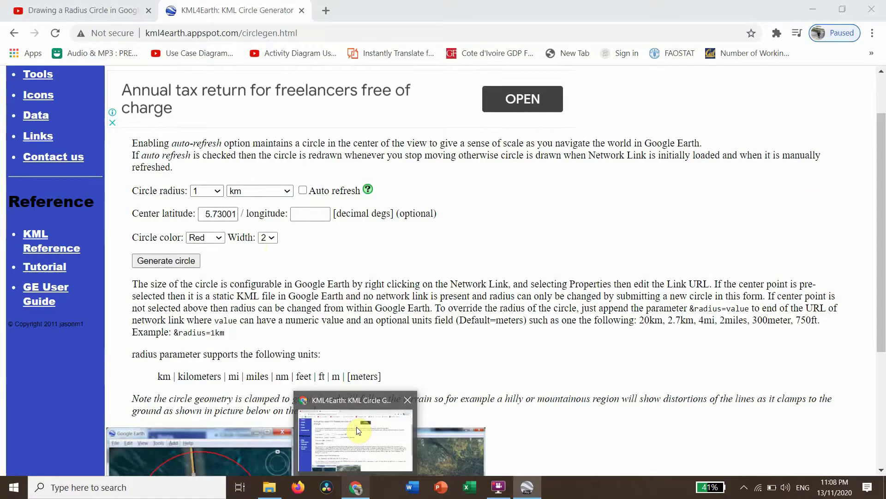
{"action": "left_click", "coordinate": [306, 215]}
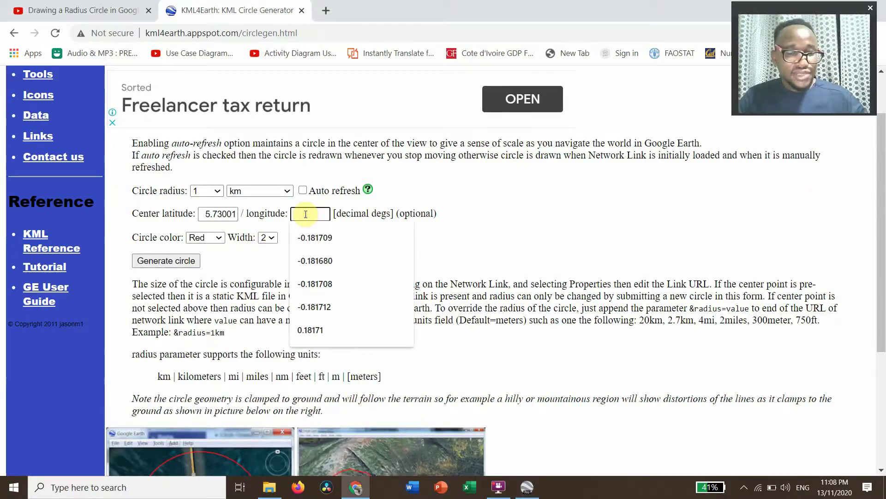
{"action": "key", "text": "ctrl+v"}
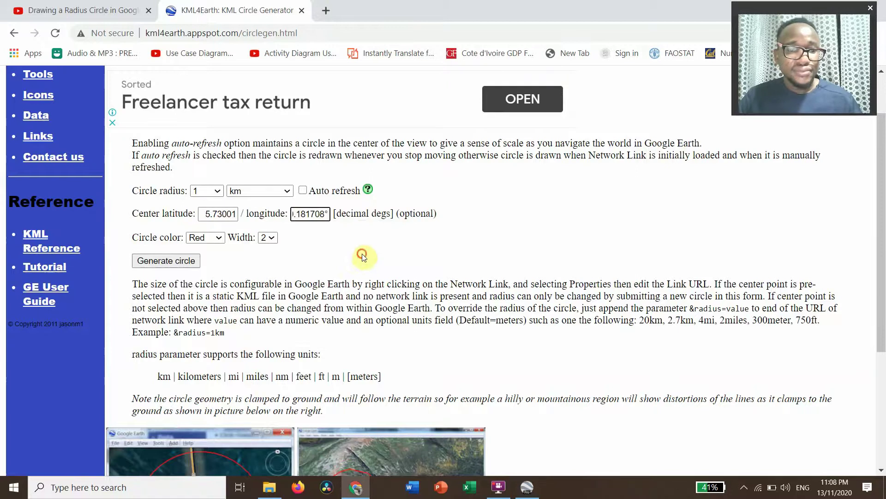
{"action": "left_click", "coordinate": [235, 233]}
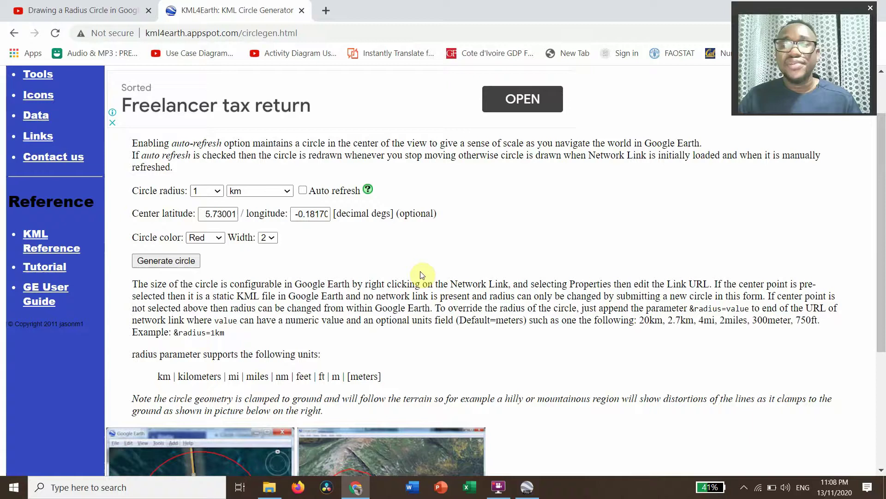
{"action": "left_click", "coordinate": [180, 262]}
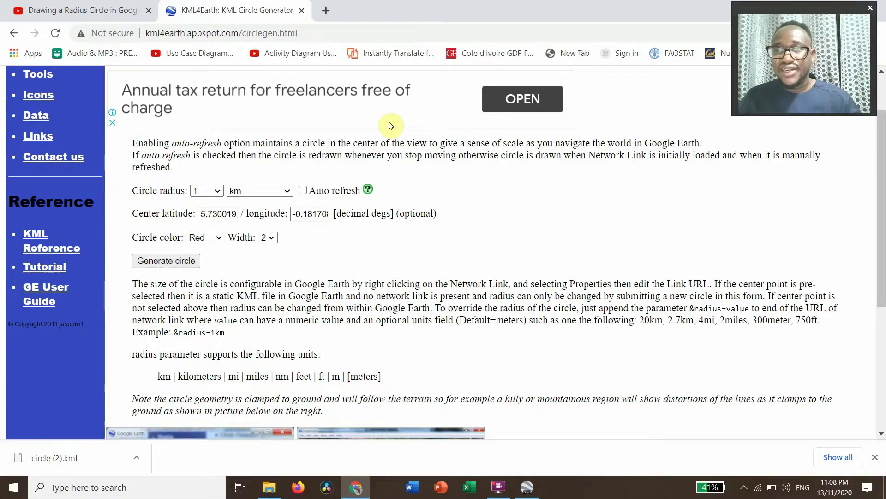
- Set circle radius 2 and colour Yellow, then generate the circle
{"action": "left_click", "coordinate": [220, 191]}
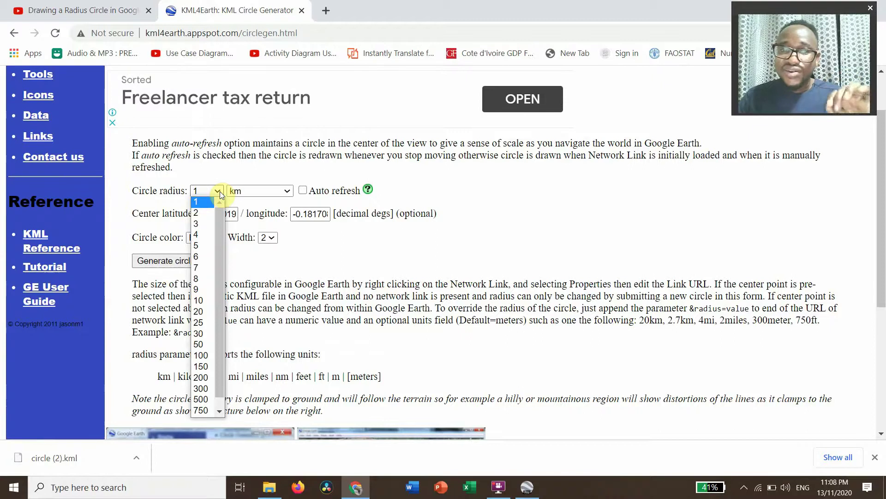
{"action": "left_click", "coordinate": [200, 211]}
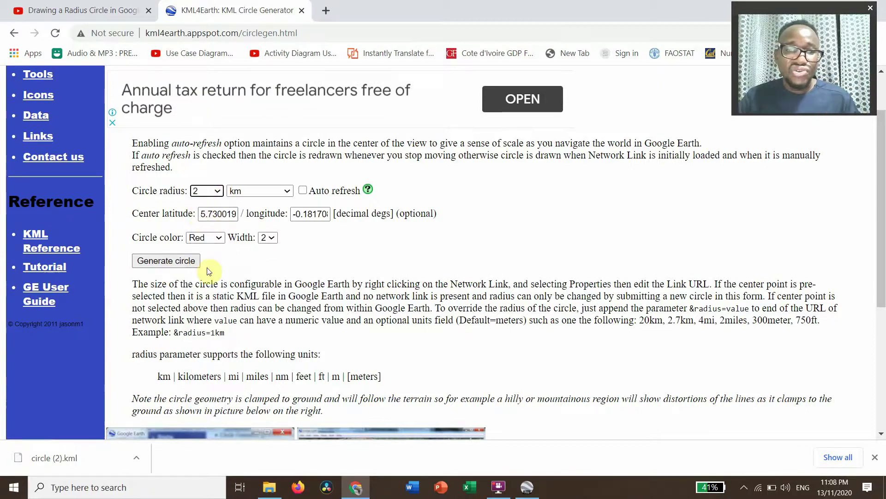
{"action": "left_click", "coordinate": [216, 240]}
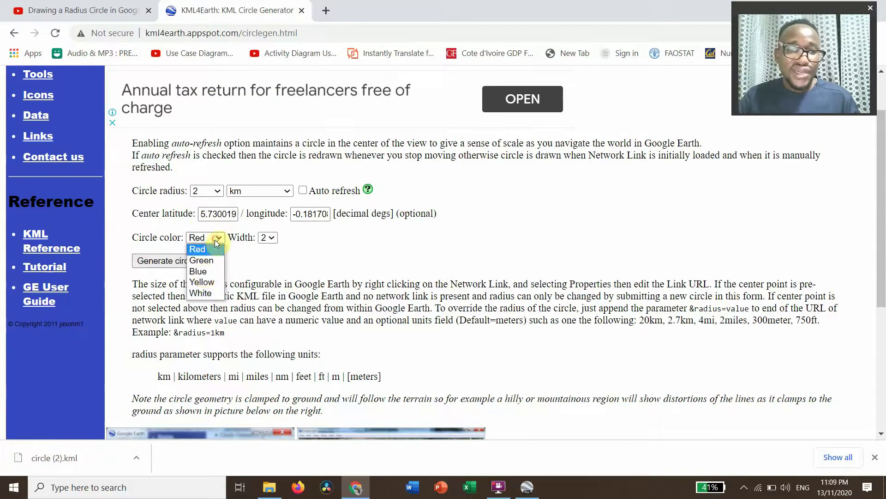
{"action": "left_click", "coordinate": [202, 282]}
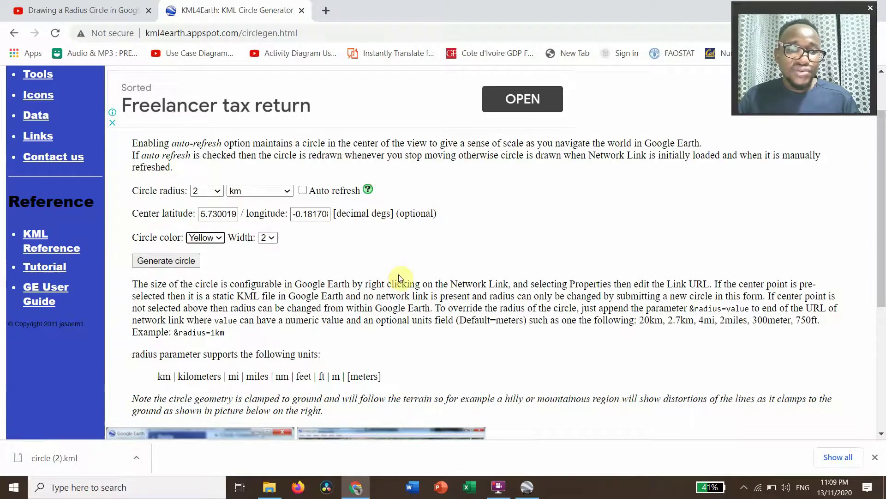
{"action": "scroll", "coordinate": [323, 231], "scroll_direction": "down", "scroll_amount": 1}
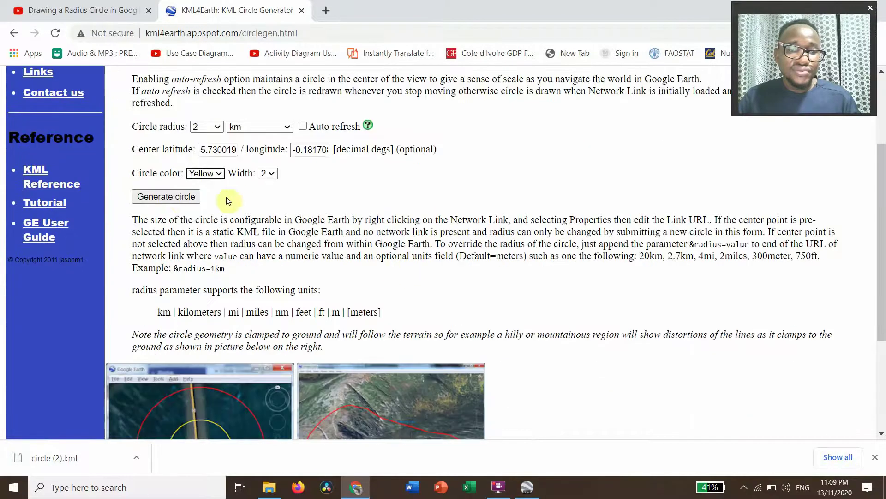
{"action": "left_click", "coordinate": [180, 198]}
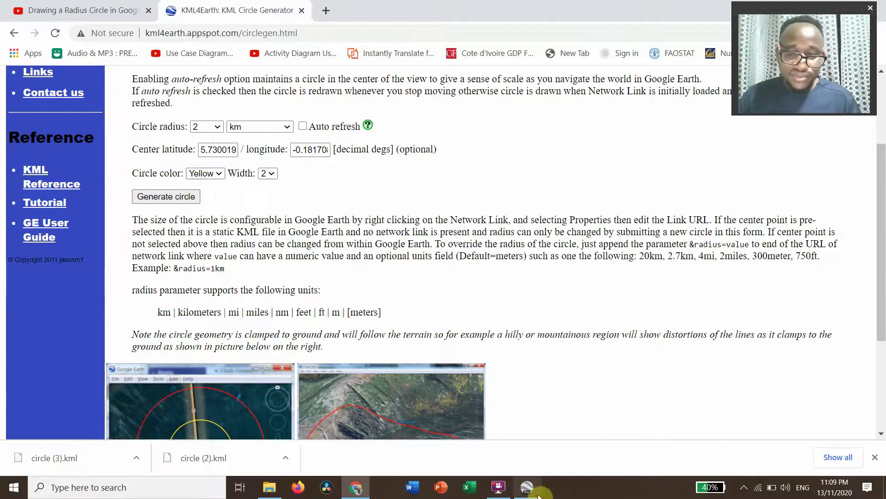
- Rename the new placemark to 'faithville' and save it
{"action": "left_click", "coordinate": [526, 487]}
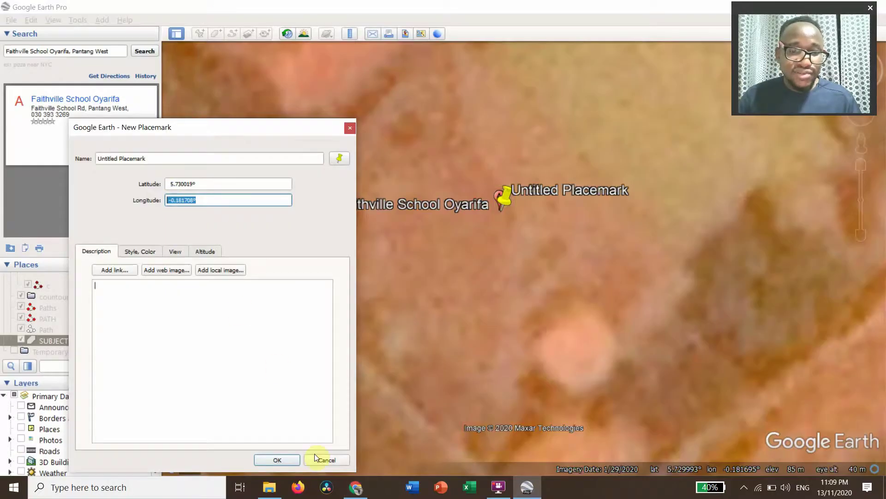
{"action": "left_click_drag", "start_coordinate": [166, 158], "coordinate": [96, 163]}
{"action": "type", "text": "faith"}
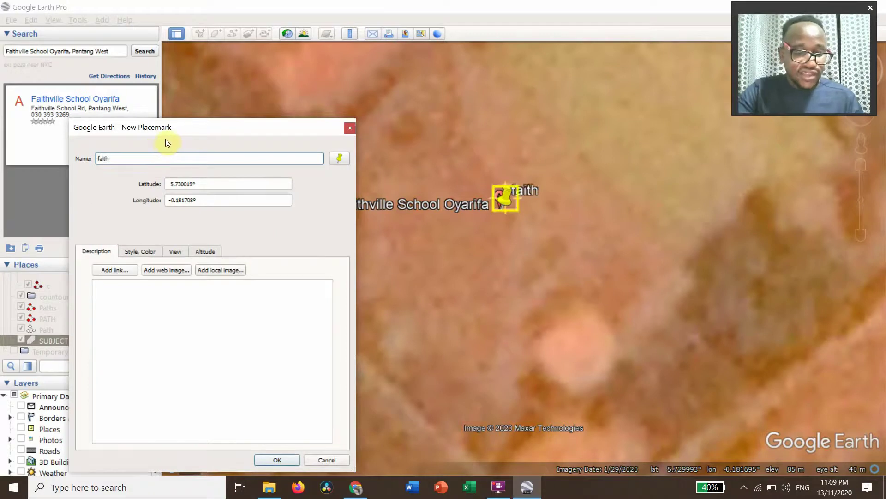
{"action": "type", "text": "ville"}
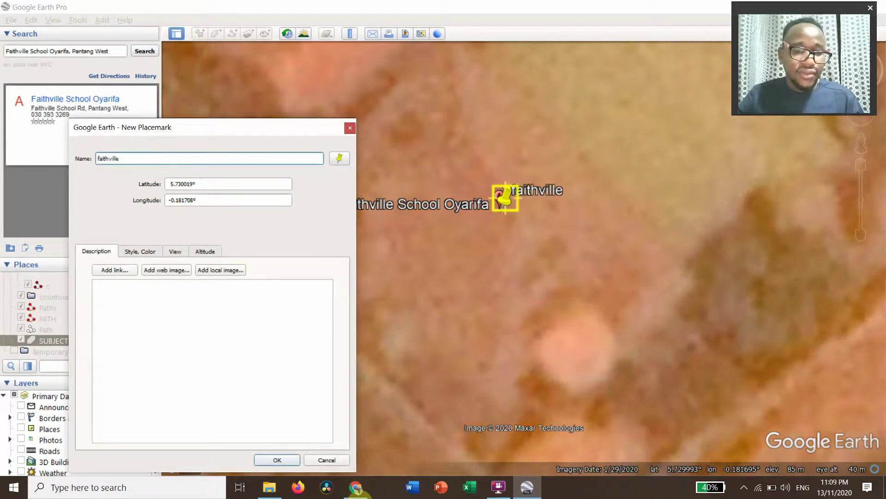
{"action": "left_click", "coordinate": [277, 460]}
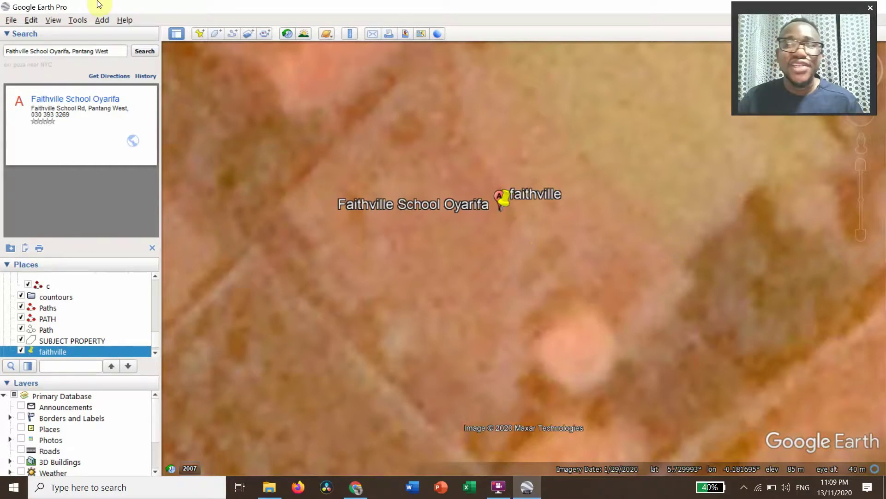
- Open circle (3).kml and circle (2).kml from Downloads, with All files (*.*) shown
{"action": "left_click", "coordinate": [8, 21]}
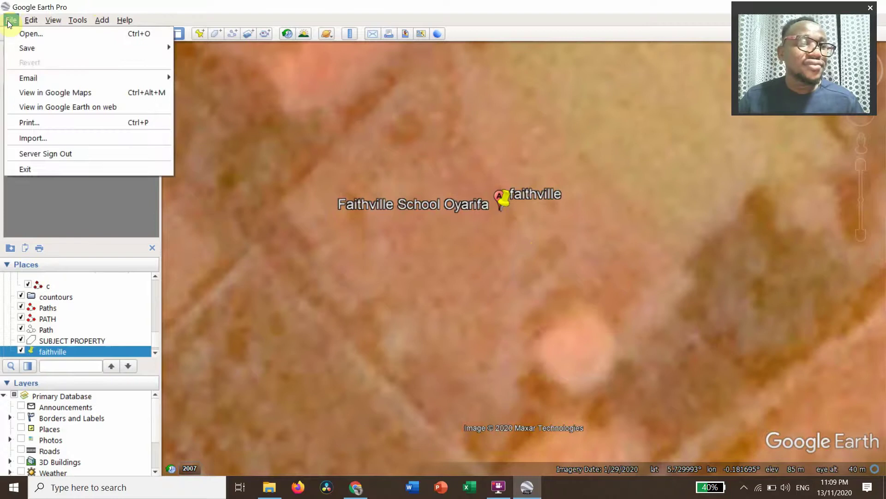
{"action": "left_click", "coordinate": [63, 137]}
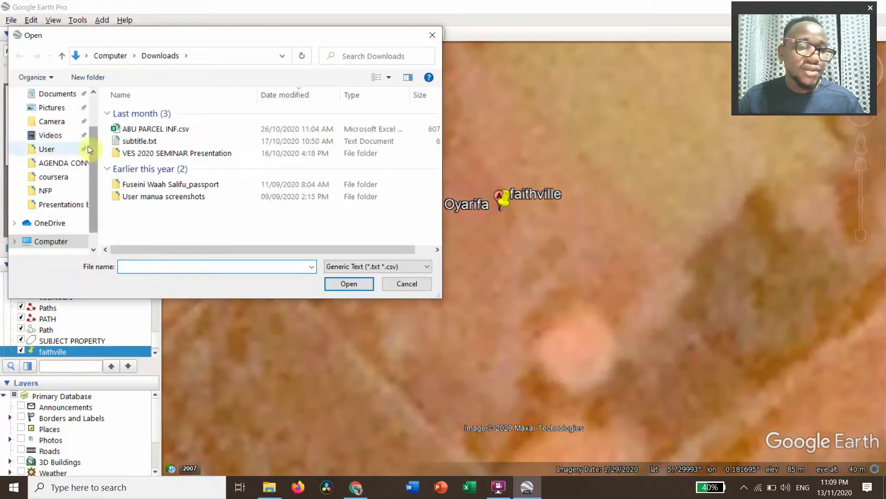
{"action": "left_click_drag", "start_coordinate": [93, 164], "coordinate": [93, 98]}
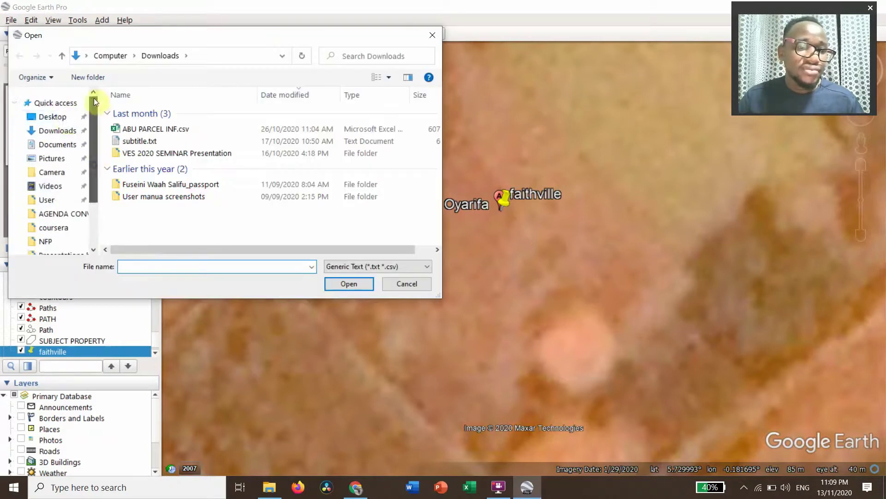
{"action": "left_click", "coordinate": [58, 131]}
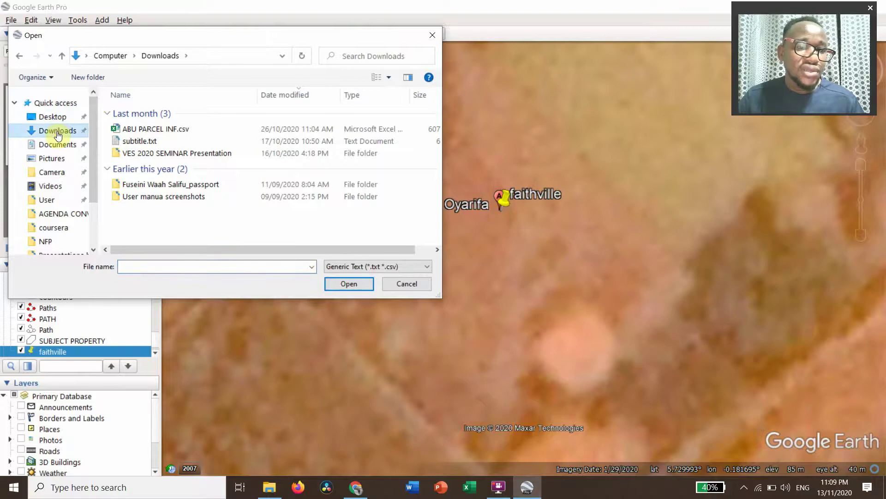
{"action": "left_click", "coordinate": [397, 266]}
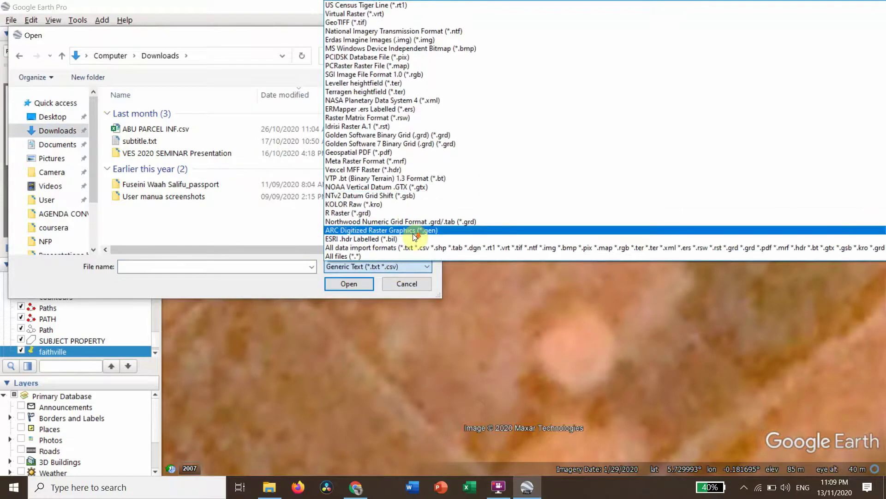
{"action": "left_click", "coordinate": [347, 257]}
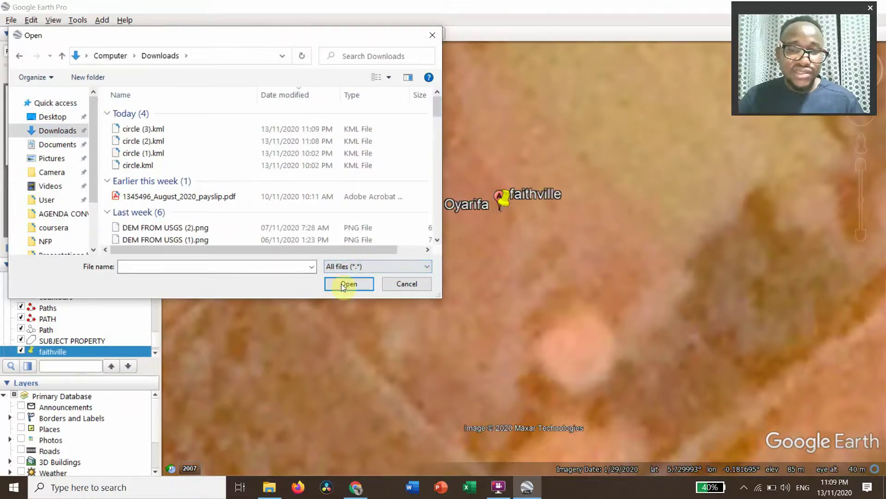
{"action": "left_click", "coordinate": [149, 129]}
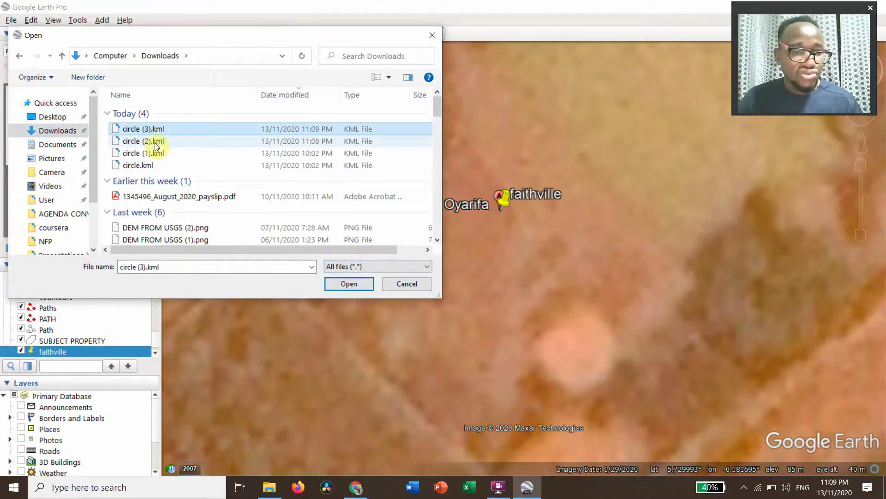
{"action": "left_click", "coordinate": [154, 142], "text": "ctrl"}
{"action": "left_click", "coordinate": [349, 286]}
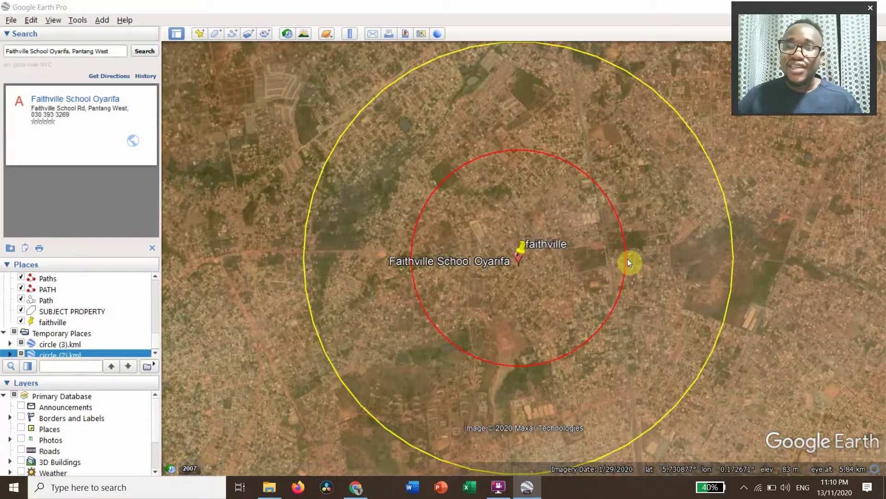
- Zoom out until the red and yellow circles are both fully visible
{"action": "scroll", "coordinate": [628, 262], "scroll_direction": "down", "scroll_amount": 3}
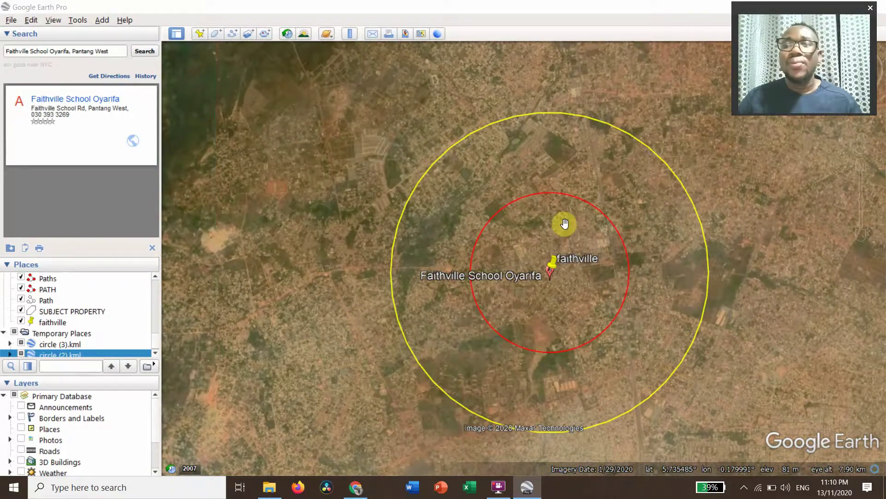
{"action": "left_click", "coordinate": [356, 491]}
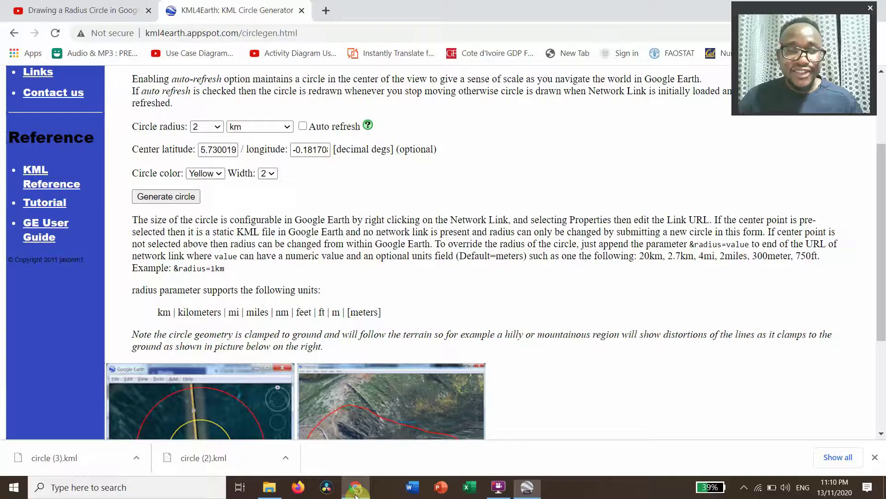
{"action": "left_click", "coordinate": [95, 9]}
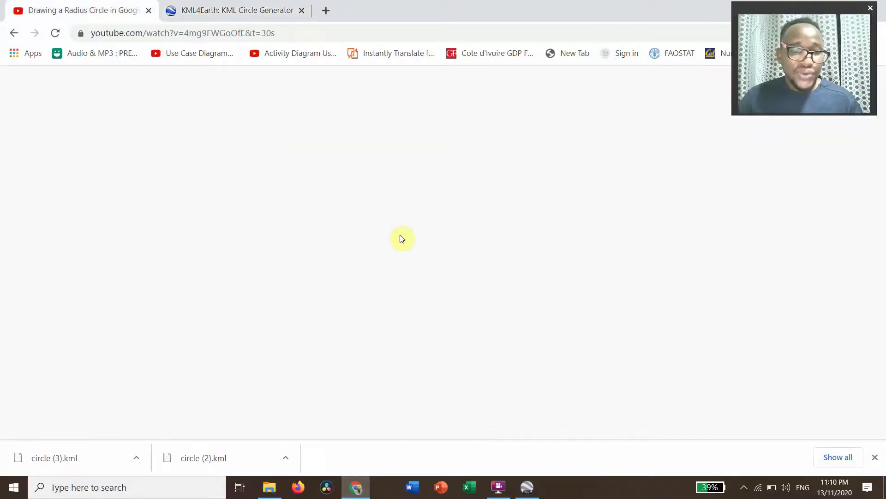
{"action": "scroll", "coordinate": [436, 320], "scroll_direction": "down", "scroll_amount": 1}
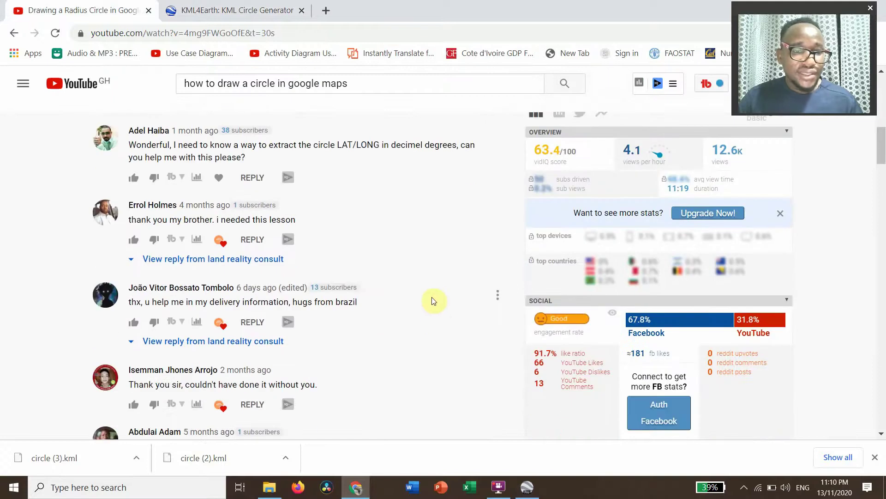
{"action": "scroll", "coordinate": [400, 294], "scroll_direction": "up", "scroll_amount": 1}
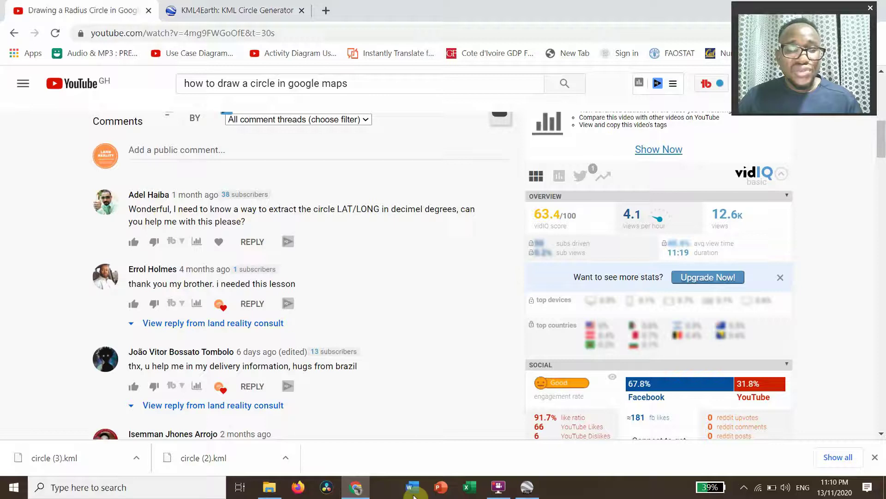
{"action": "left_click", "coordinate": [529, 488]}
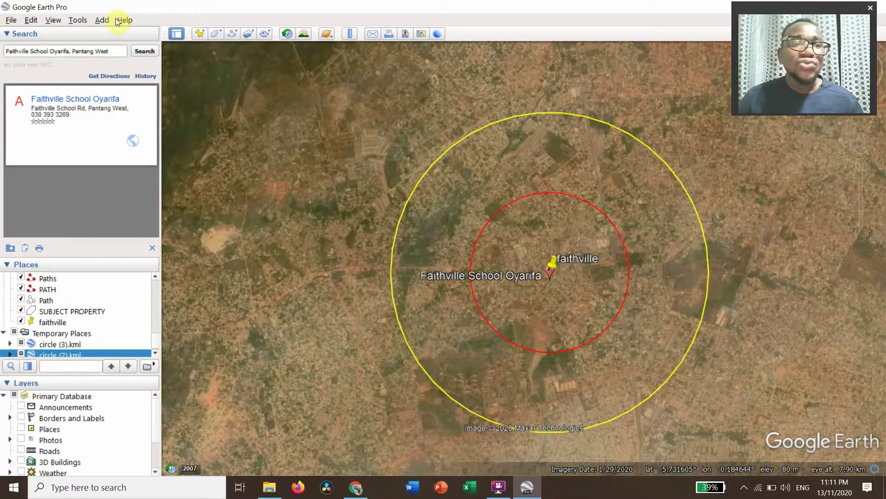
- Place two placemarks on the yellow circle's top and upper-right edge
{"action": "left_click", "coordinate": [201, 32]}
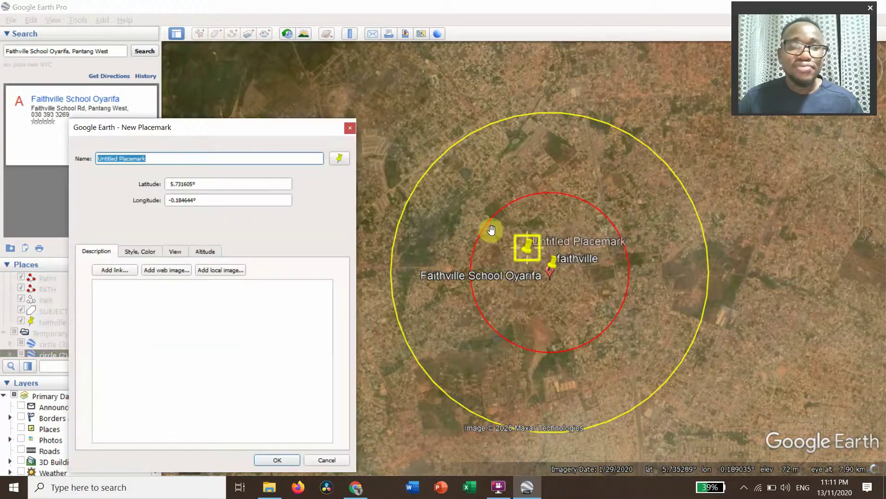
{"action": "left_click_drag", "start_coordinate": [525, 250], "coordinate": [474, 137]}
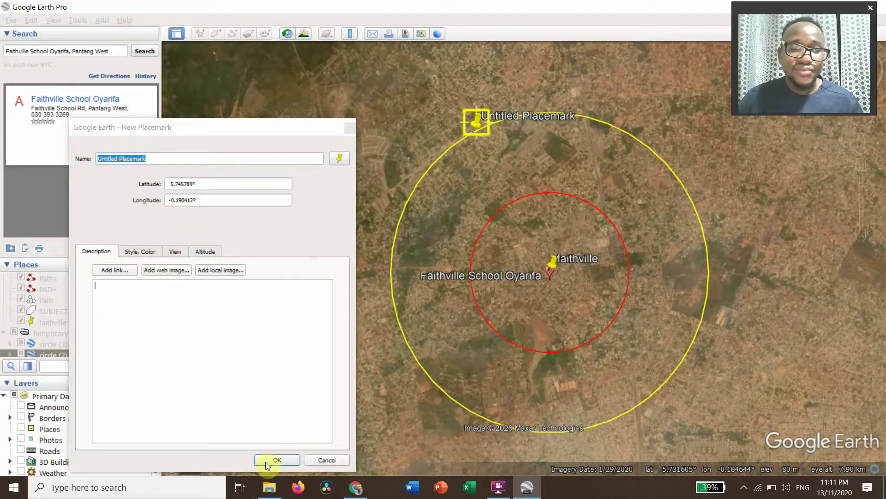
{"action": "left_click", "coordinate": [277, 460]}
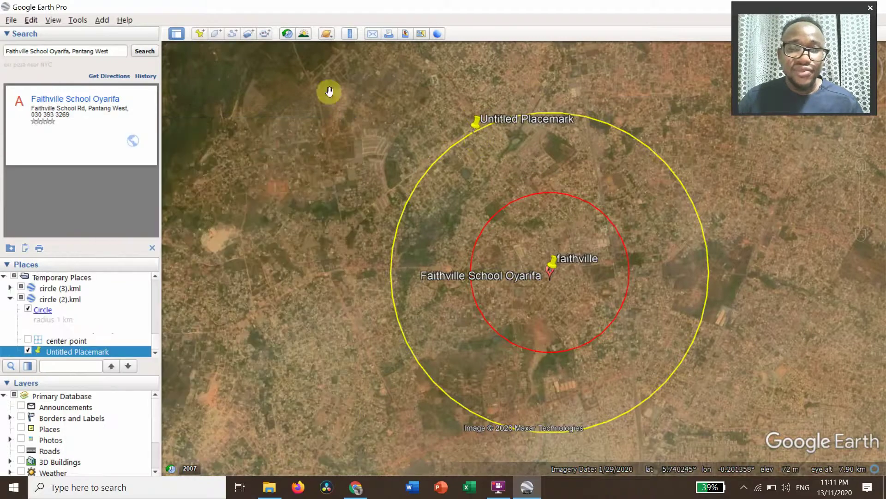
{"action": "left_click", "coordinate": [201, 34]}
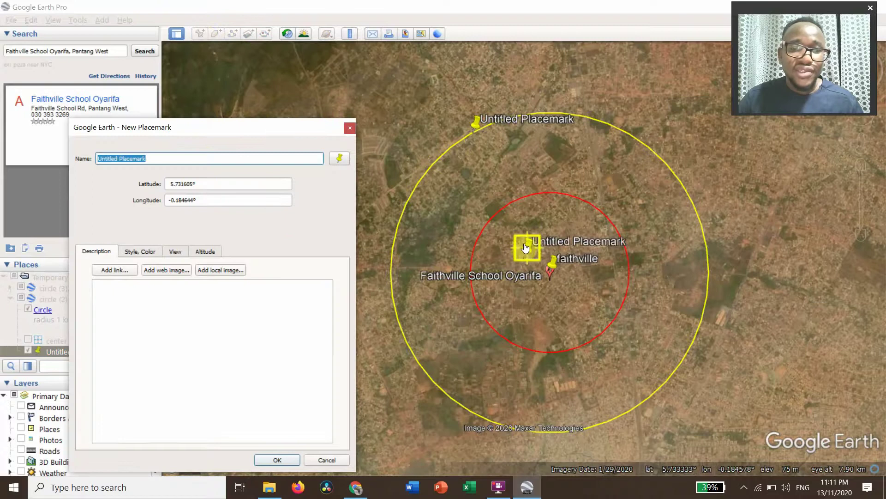
{"action": "left_click_drag", "start_coordinate": [525, 248], "coordinate": [617, 133]}
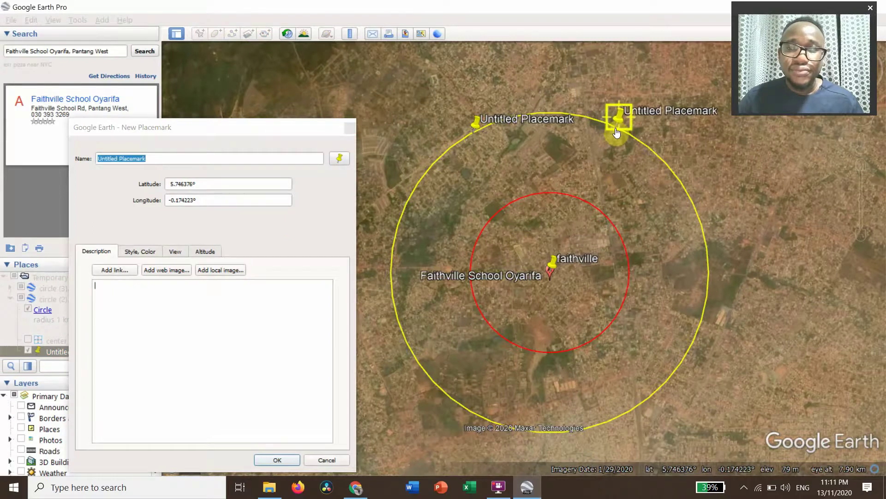
- Start a new Excel workbook with lat and long headings and paste latitude 5.746376 into A2
{"action": "left_click", "coordinate": [209, 181]}
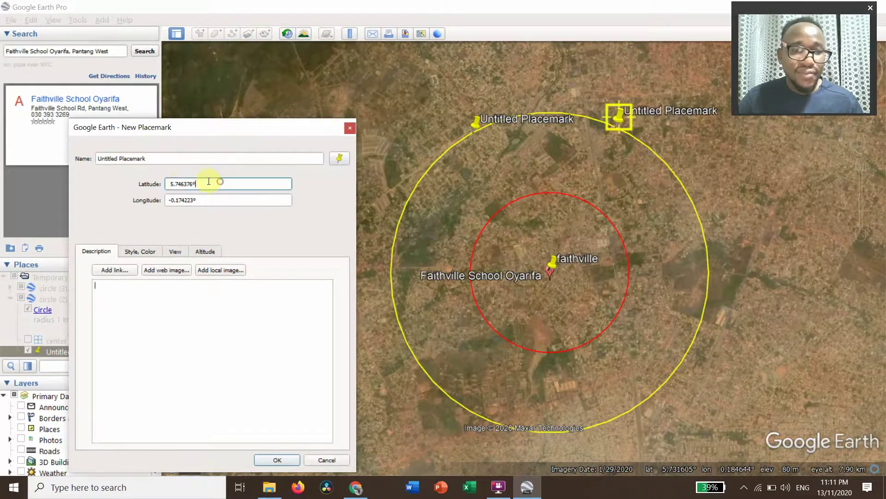
{"action": "left_click_drag", "start_coordinate": [209, 182], "coordinate": [166, 188]}
{"action": "key", "text": "ctrl+c"}
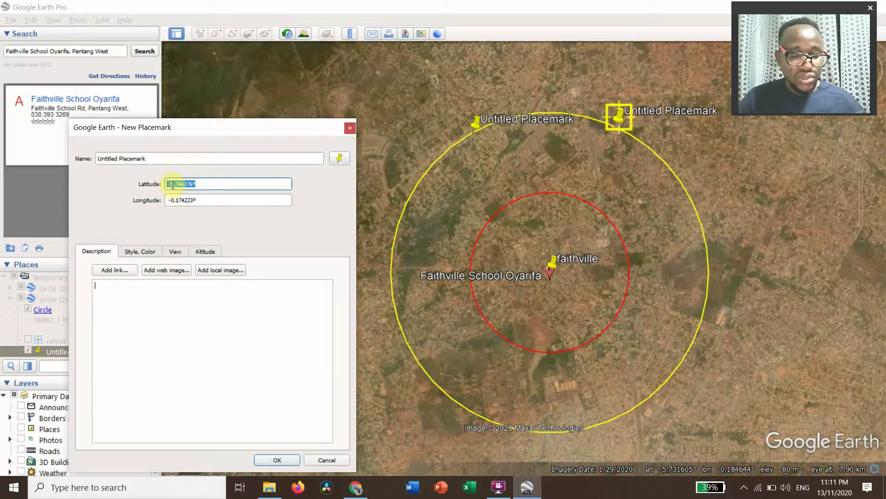
{"action": "left_click", "coordinate": [470, 489]}
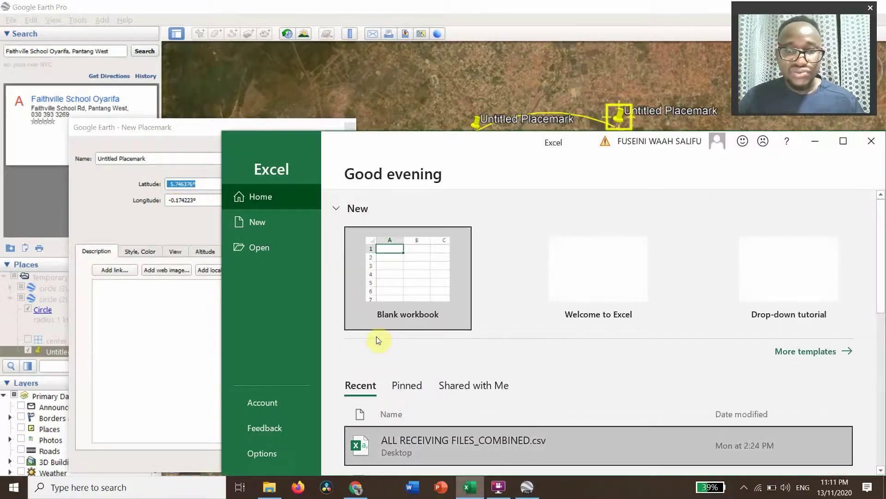
{"action": "left_click", "coordinate": [380, 268]}
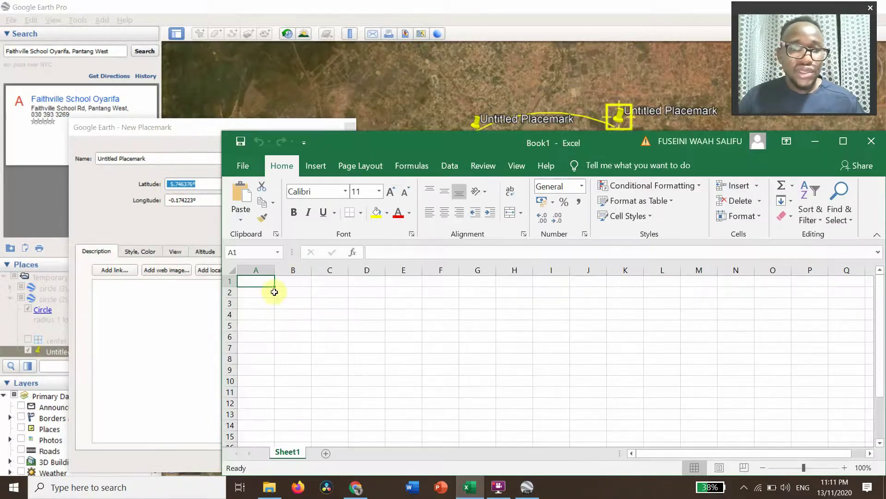
{"action": "type", "text": "lat"}
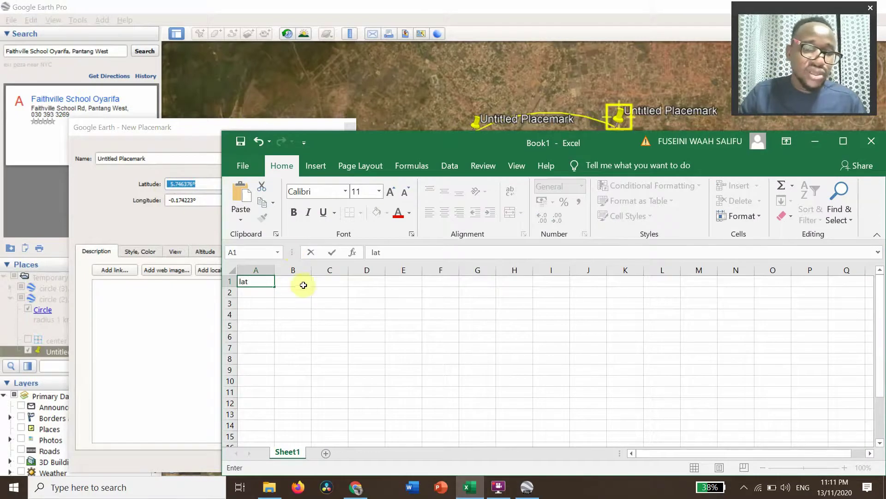
{"action": "left_click", "coordinate": [290, 282]}
{"action": "type", "text": "lo"}
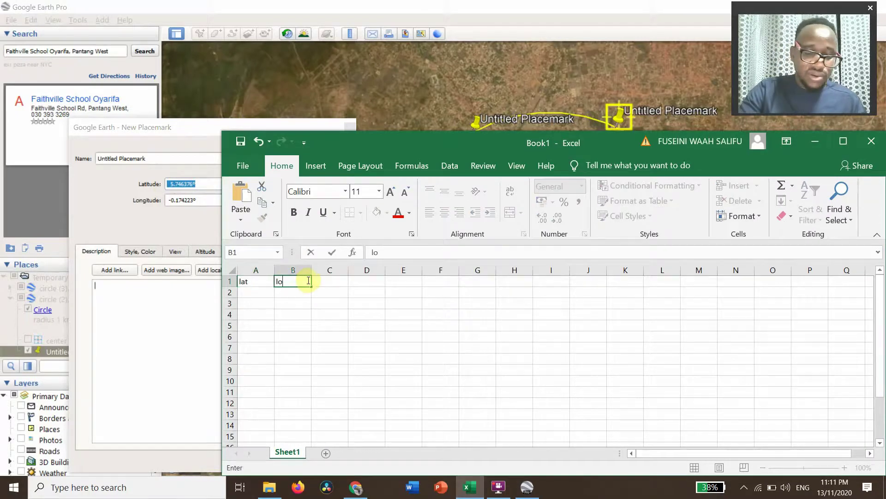
{"action": "type", "text": "ng"}
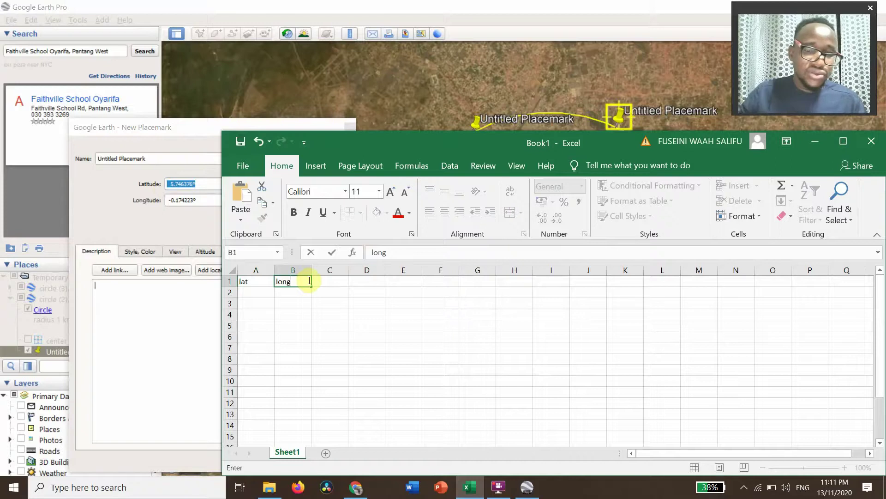
{"action": "left_click", "coordinate": [249, 290]}
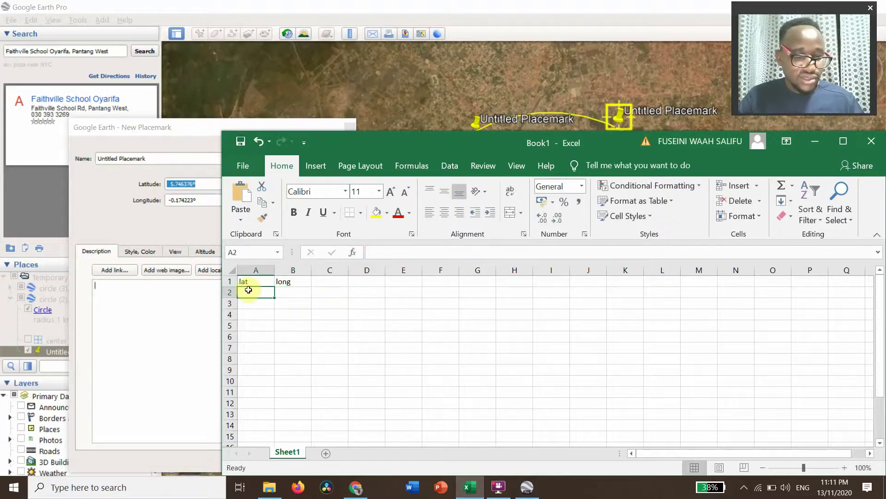
{"action": "key", "text": "ctrl+v"}
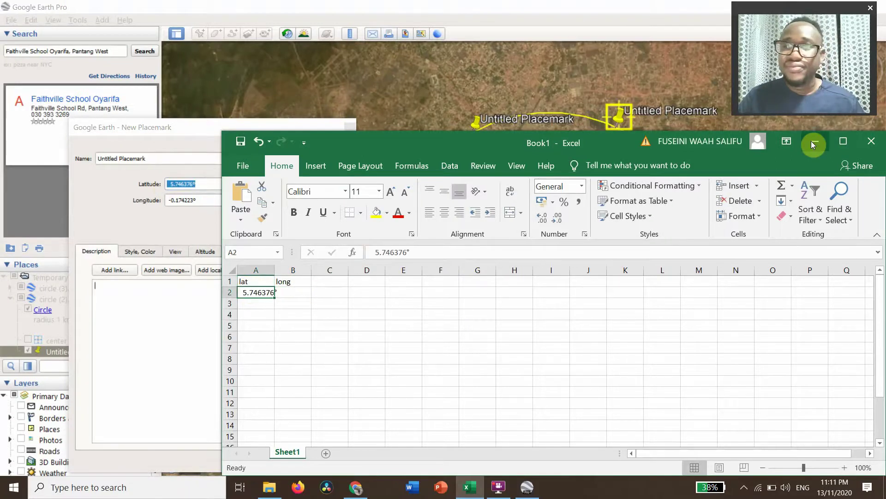
- Paste the longitude -0.174223° into B2, then save the first edge placemark
{"action": "left_click_drag", "start_coordinate": [408, 142], "coordinate": [516, 140]}
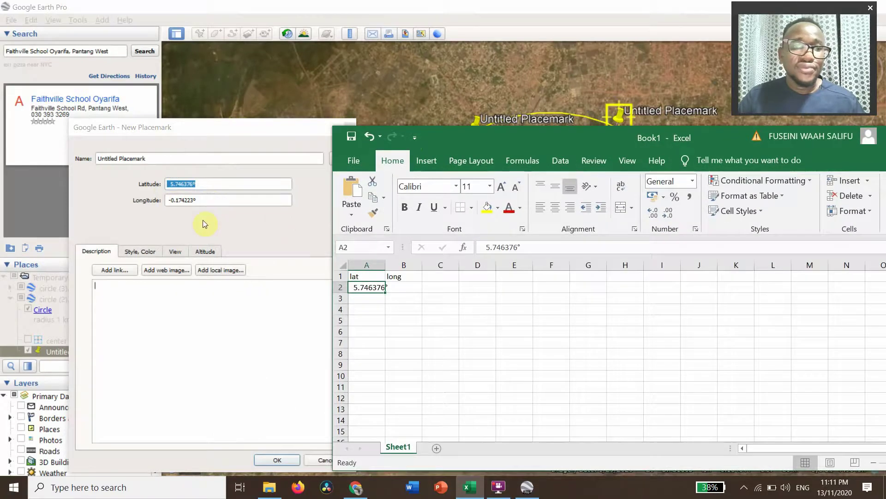
{"action": "left_click", "coordinate": [205, 201]}
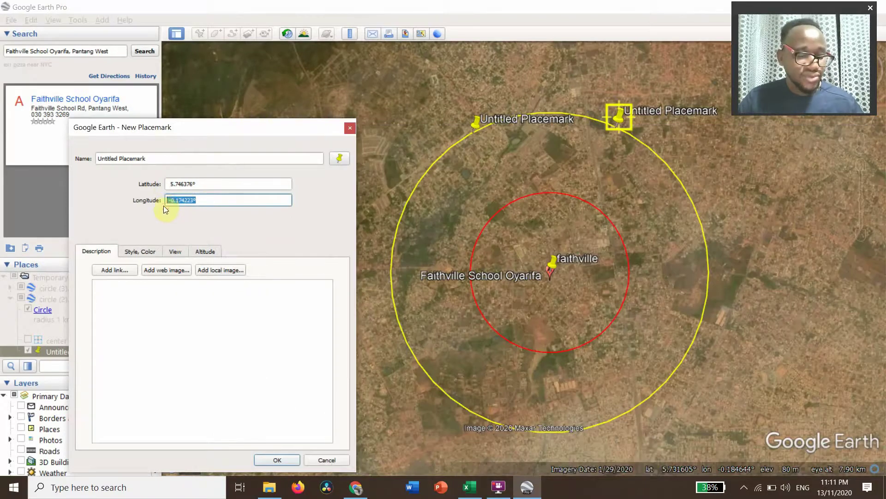
{"action": "left_click", "coordinate": [468, 489]}
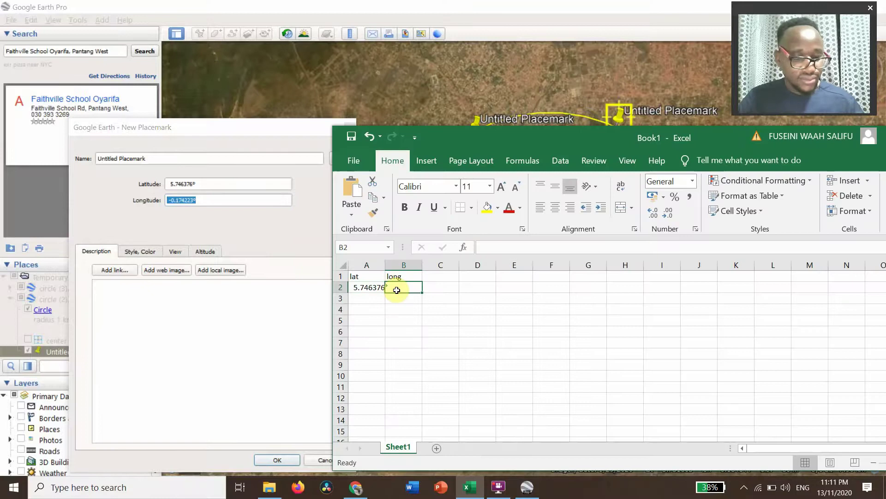
{"action": "left_click", "coordinate": [396, 289]}
{"action": "type", "text": "-0.174223°"}
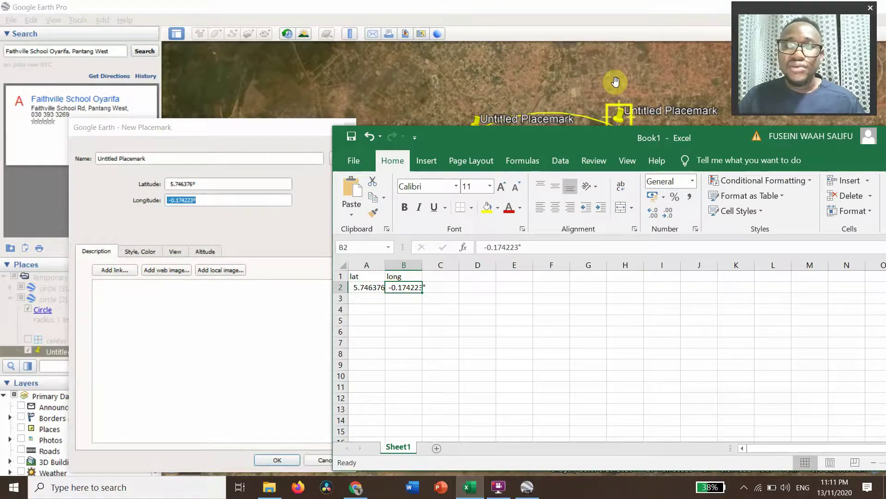
{"action": "left_click", "coordinate": [615, 81]}
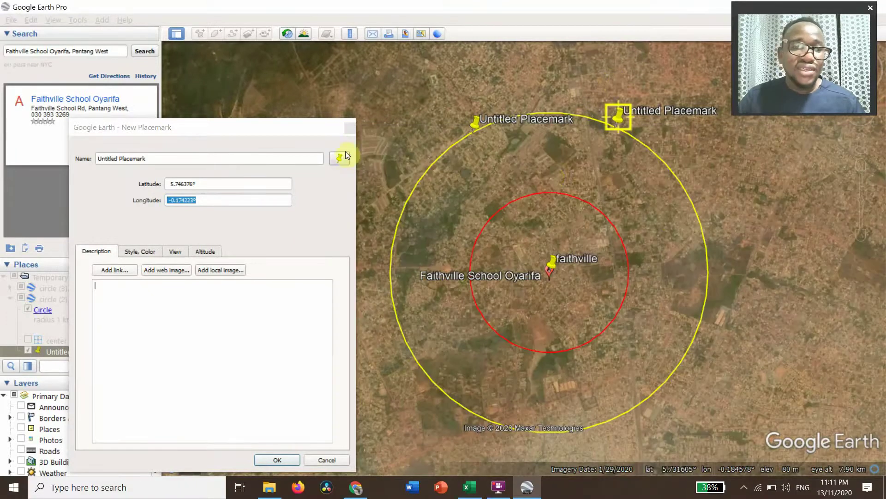
{"action": "left_click", "coordinate": [280, 459]}
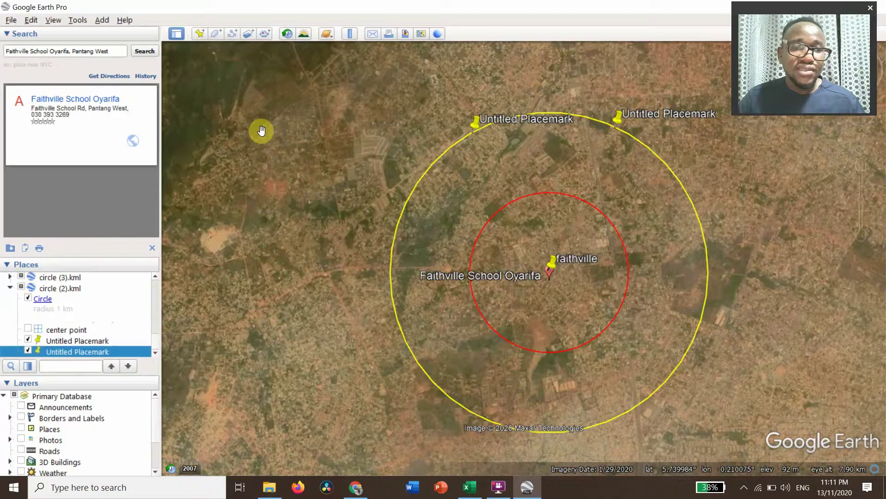
- Place a new pin on the yellow circle's west edge and paste its latitude 5.727007° into A3
{"action": "left_click", "coordinate": [199, 36]}
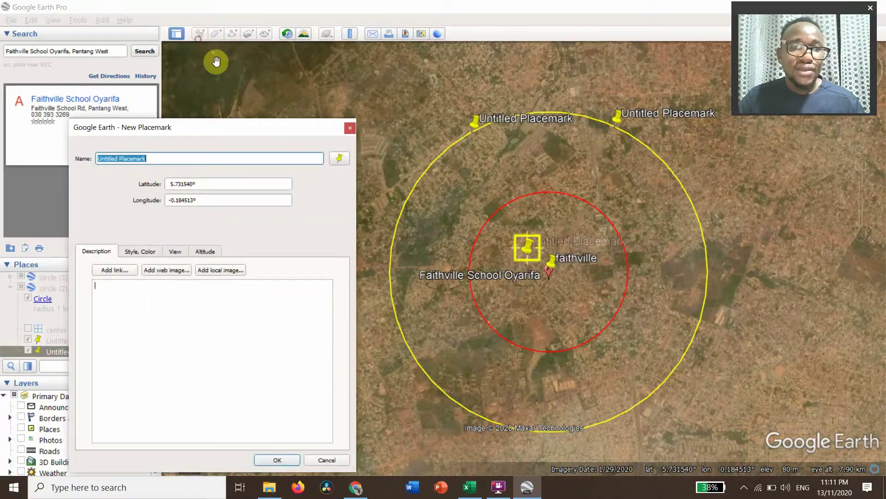
{"action": "left_click_drag", "start_coordinate": [526, 259], "coordinate": [394, 304]}
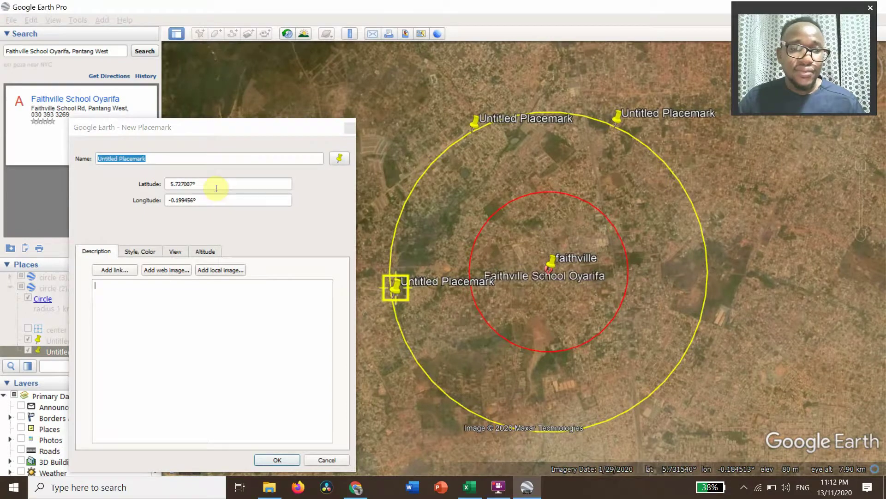
{"action": "left_click_drag", "start_coordinate": [217, 185], "coordinate": [172, 183]}
{"action": "key", "text": "ctrl+c"}
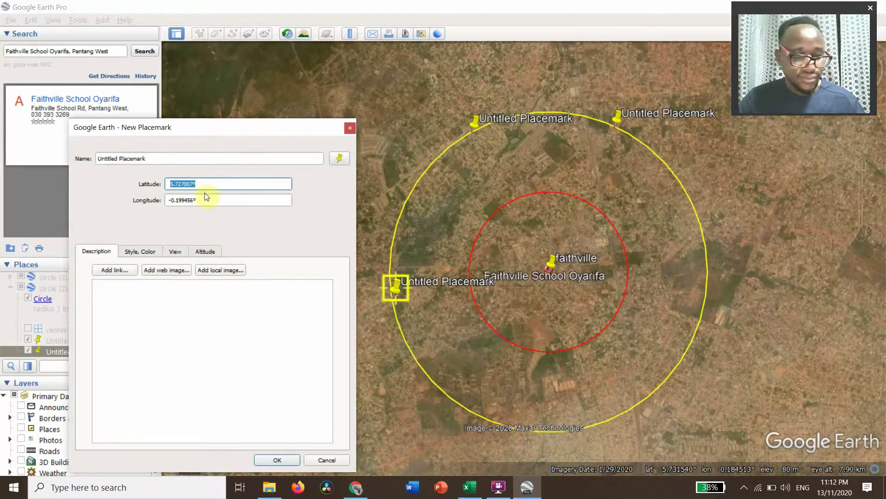
{"action": "left_click", "coordinate": [470, 490]}
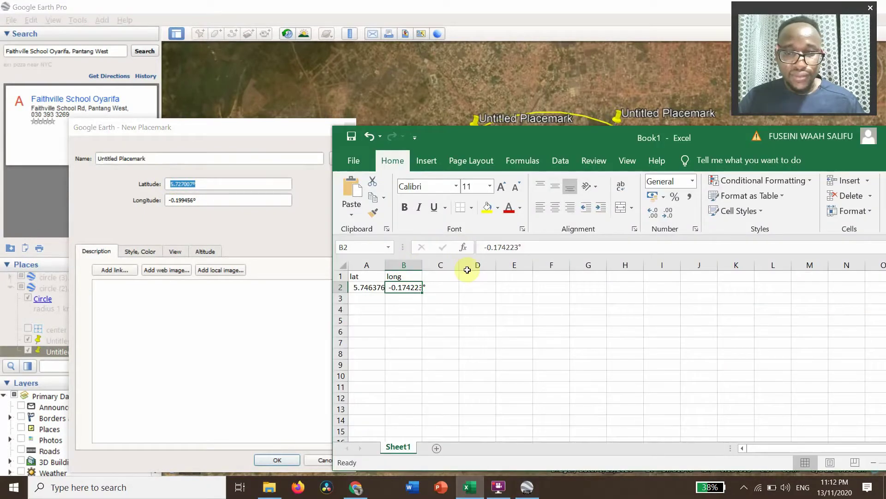
{"action": "left_click", "coordinate": [365, 297]}
{"action": "key", "text": "ctrl+v"}
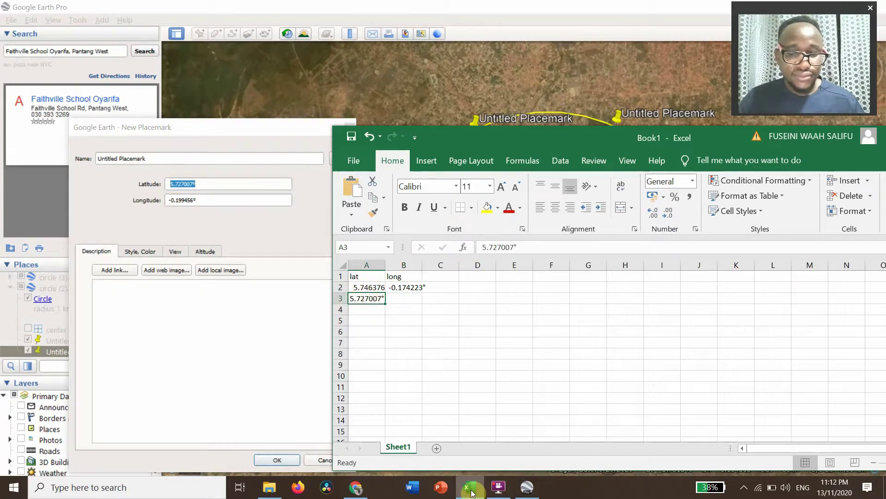
- Paste the west pin's longitude -0.199456° into B3 and widen columns A and B
{"action": "mouse_move", "coordinate": [472, 492]}
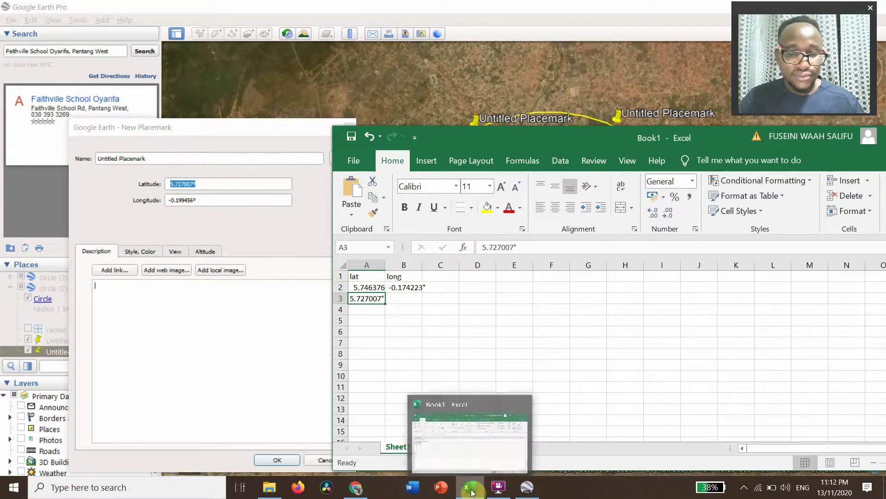
{"action": "left_click", "coordinate": [528, 487]}
{"action": "key", "text": "Tab"}
{"action": "key", "text": "ctrl+c"}
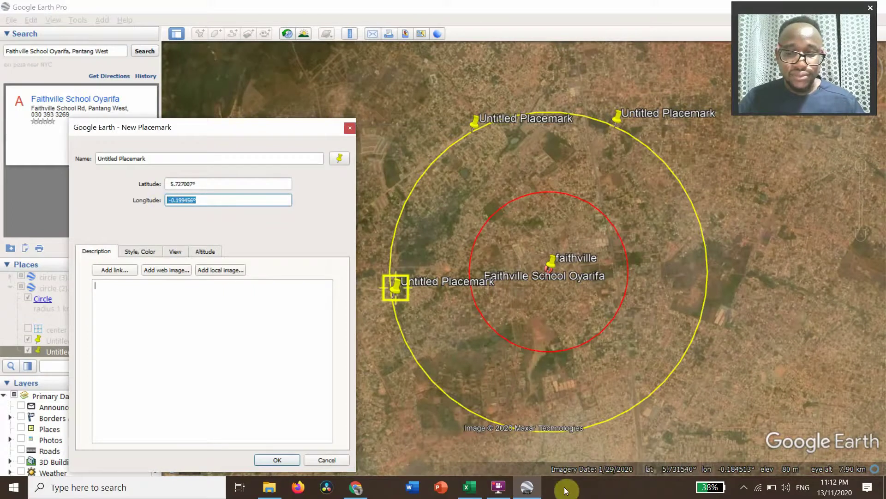
{"action": "mouse_move", "coordinate": [534, 489]}
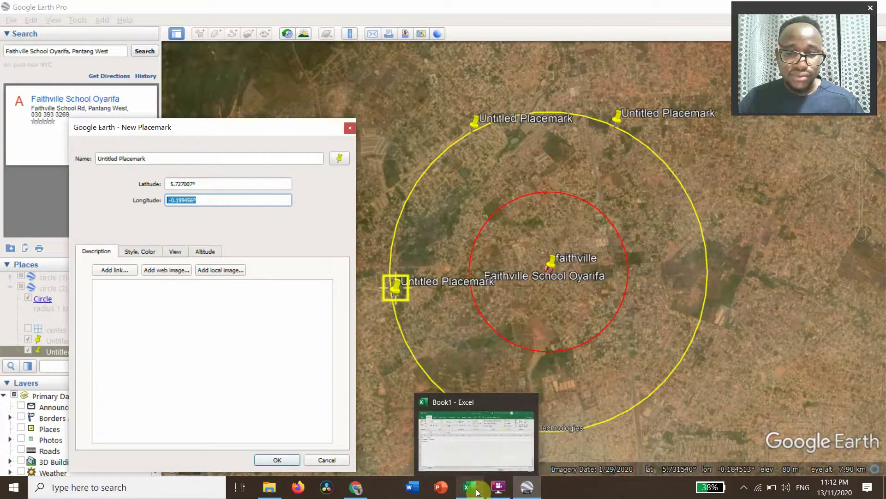
{"action": "left_click", "coordinate": [492, 433]}
{"action": "left_click", "coordinate": [398, 296]}
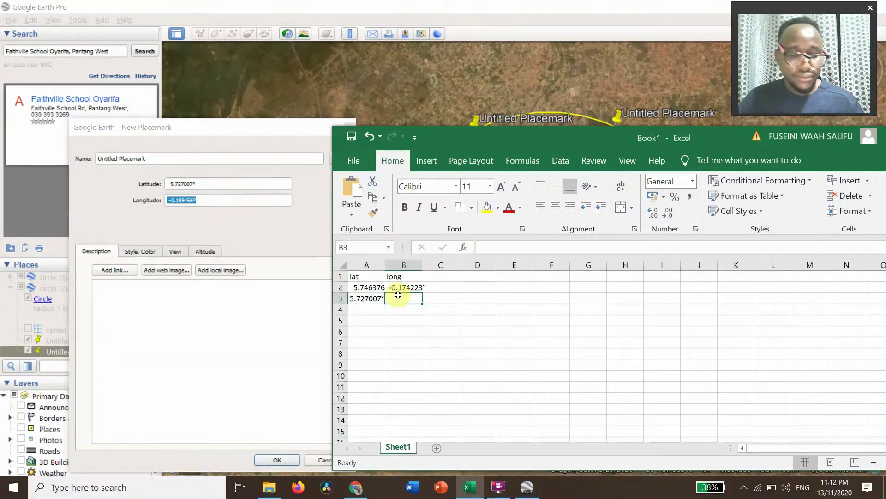
{"action": "key", "text": "ctrl+v"}
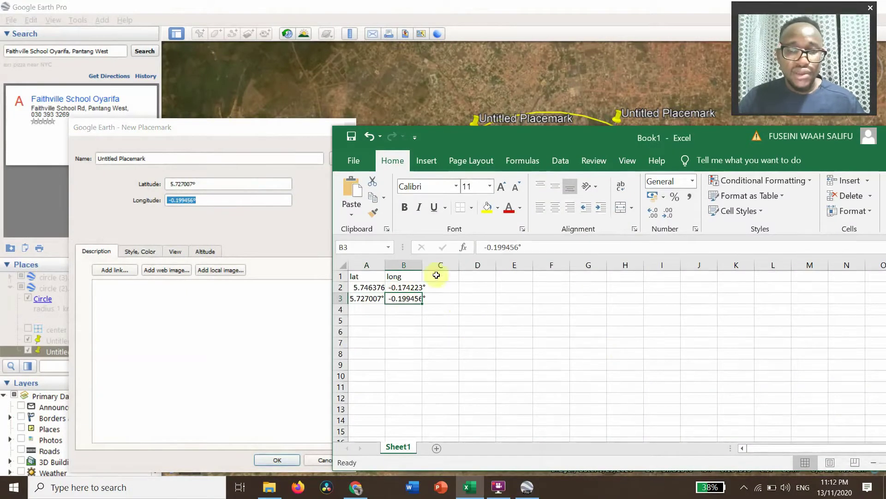
{"action": "left_click_drag", "start_coordinate": [422, 264], "coordinate": [457, 266]}
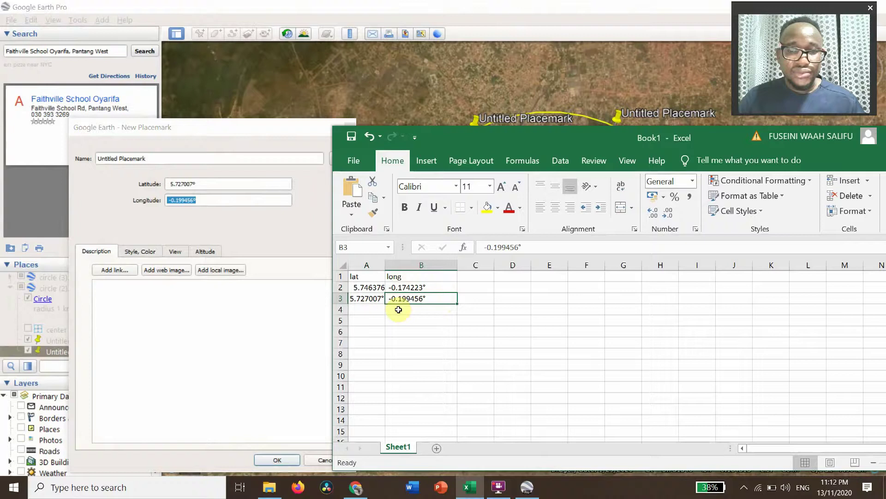
{"action": "left_click_drag", "start_coordinate": [384, 268], "coordinate": [433, 273]}
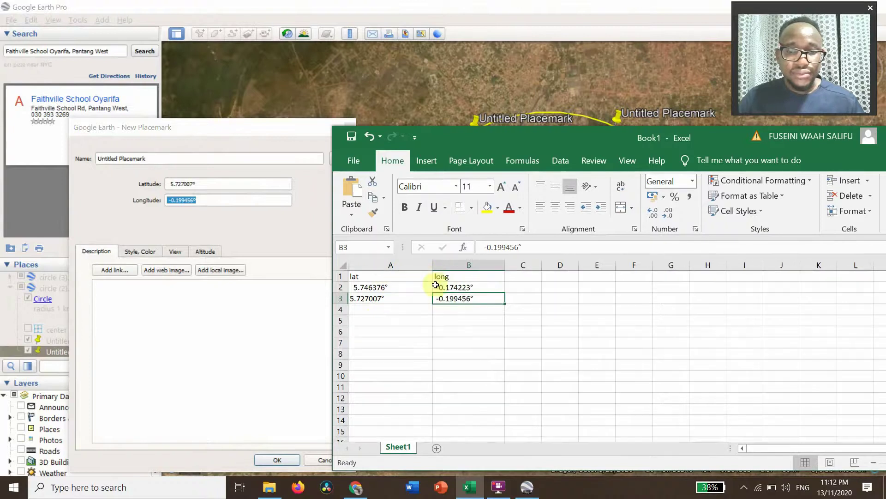
{"action": "left_click", "coordinate": [516, 343]}
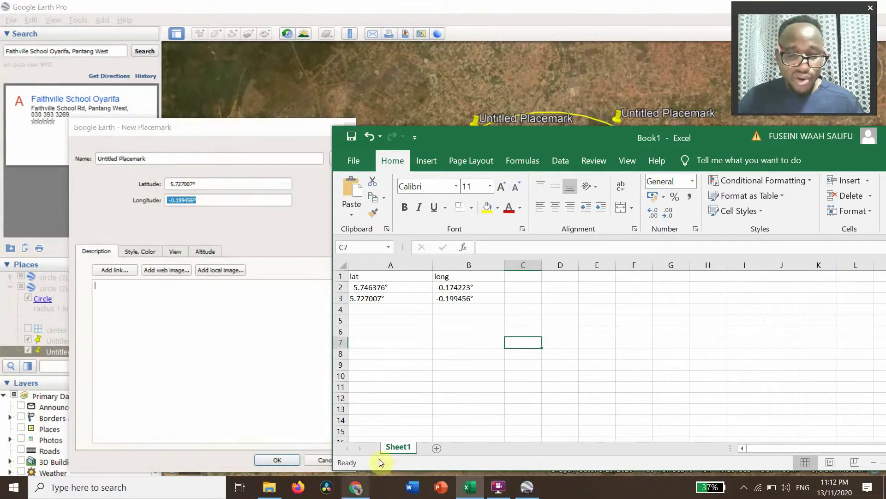
{"action": "left_click", "coordinate": [425, 85]}
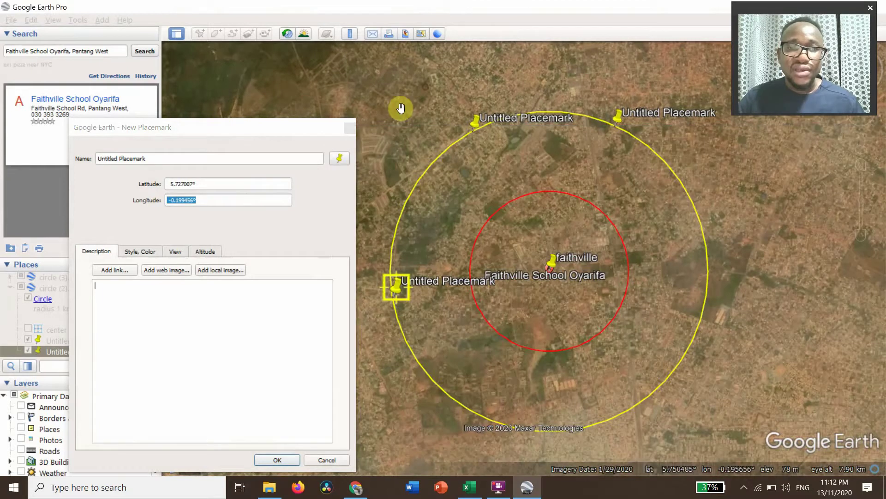
- Save the west-edge placemark and add a saved pin on the yellow circle's bottom edge
{"action": "left_click", "coordinate": [272, 466]}
{"action": "left_click", "coordinate": [276, 460]}
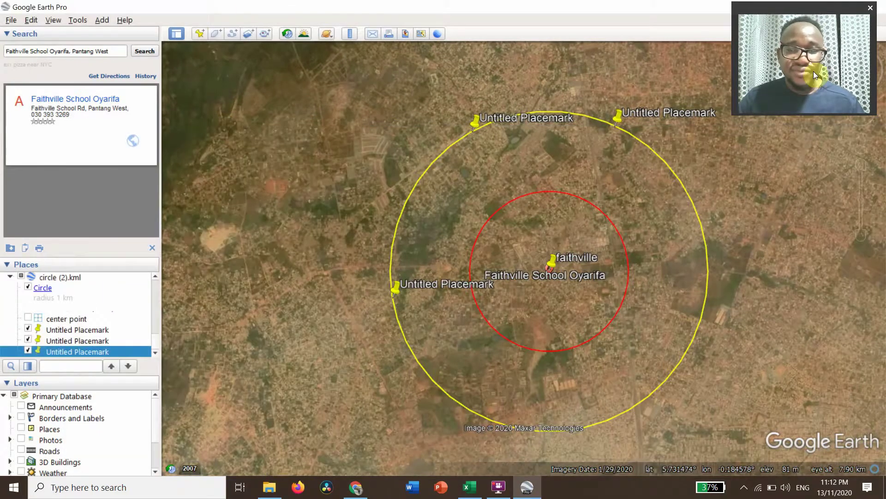
{"action": "left_click", "coordinate": [198, 33]}
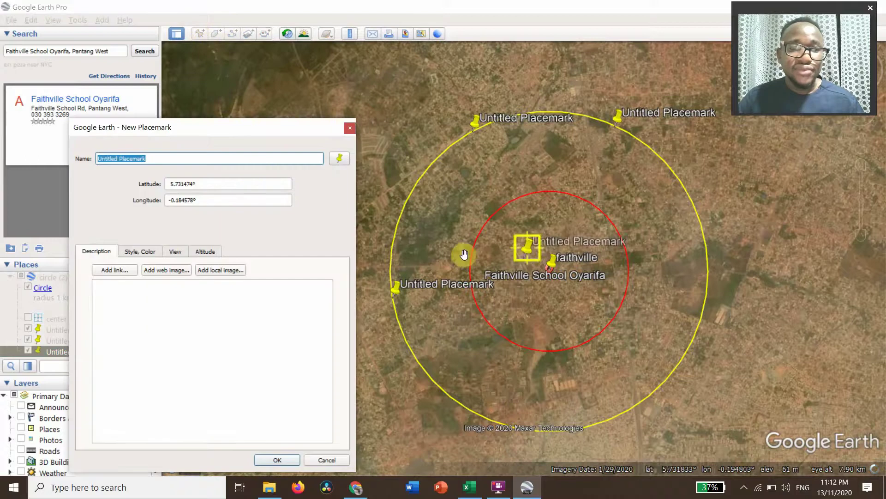
{"action": "left_click_drag", "start_coordinate": [531, 272], "coordinate": [494, 424]}
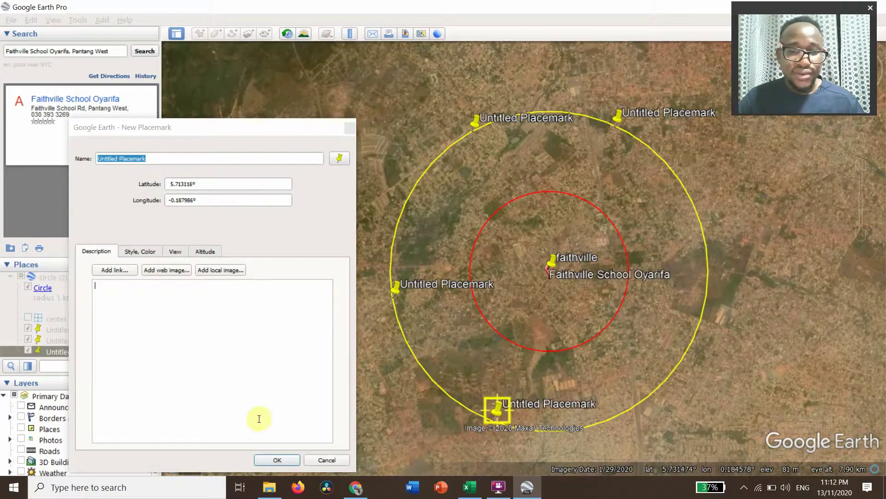
{"action": "left_click", "coordinate": [276, 459]}
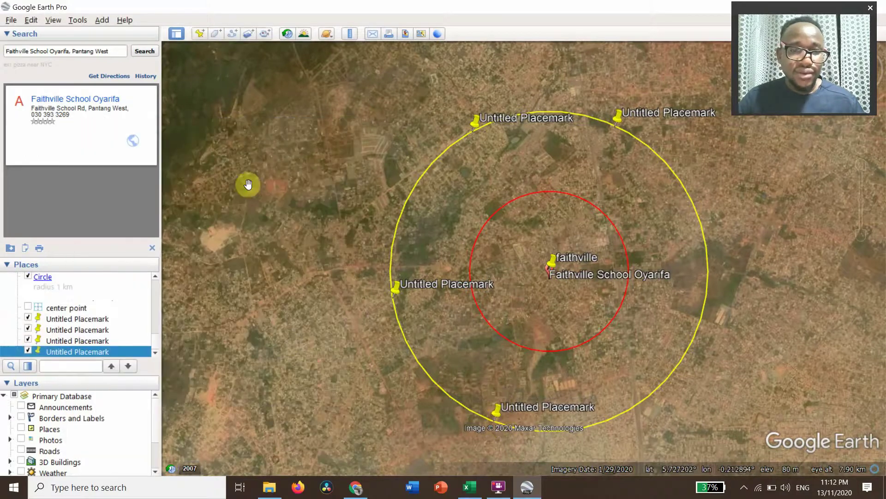
- Add a saved pin at the yellow ring's lower right, then place another at its upper right (5.737441°, -0.165178°)
{"action": "left_click", "coordinate": [198, 33]}
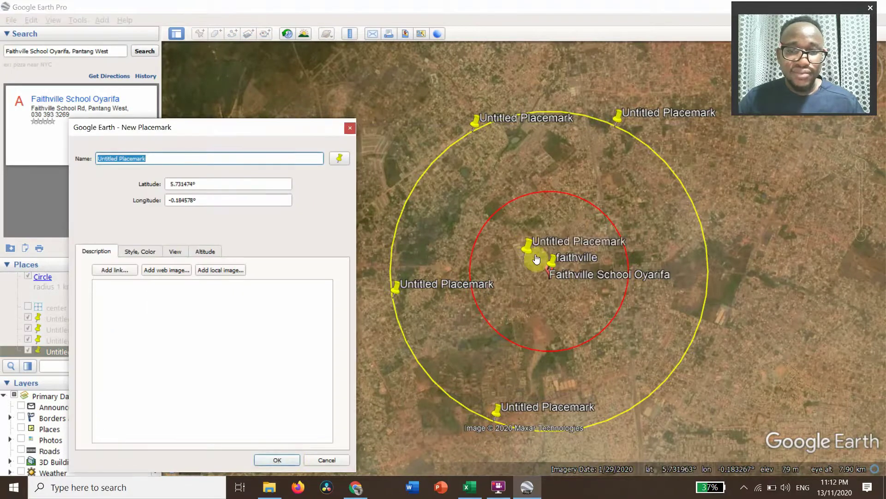
{"action": "left_click_drag", "start_coordinate": [529, 249], "coordinate": [693, 351]}
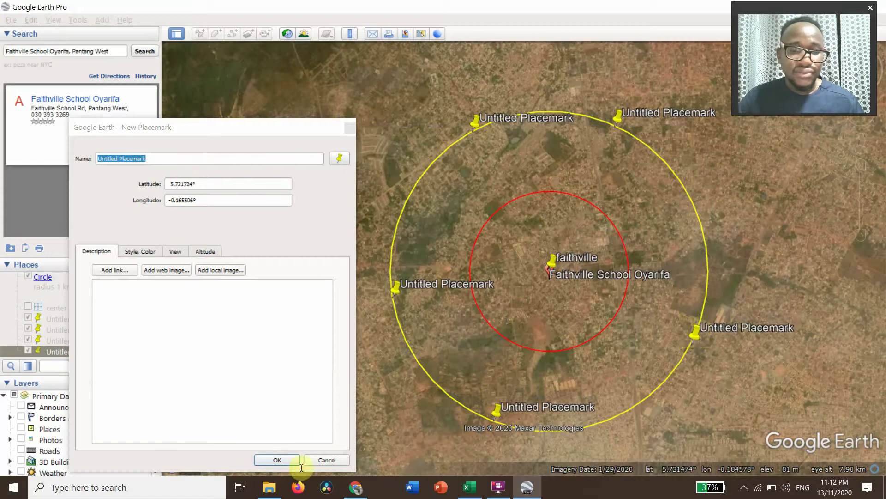
{"action": "left_click", "coordinate": [281, 461]}
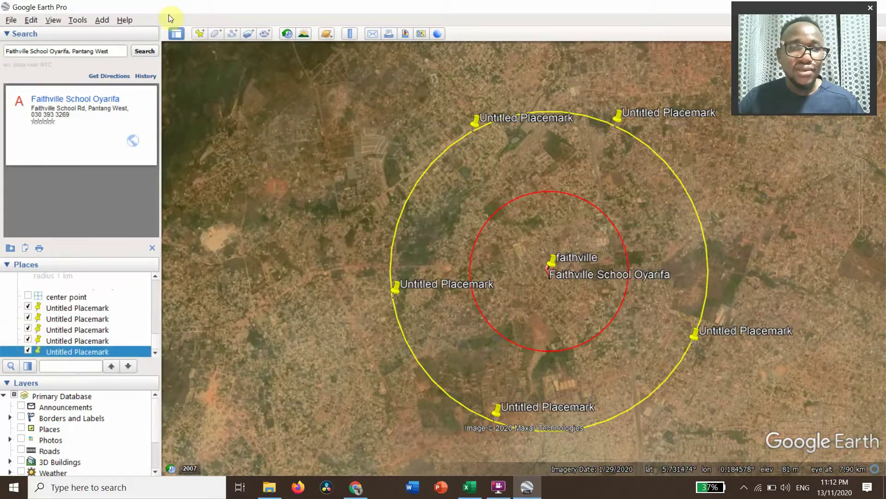
{"action": "left_click", "coordinate": [201, 31]}
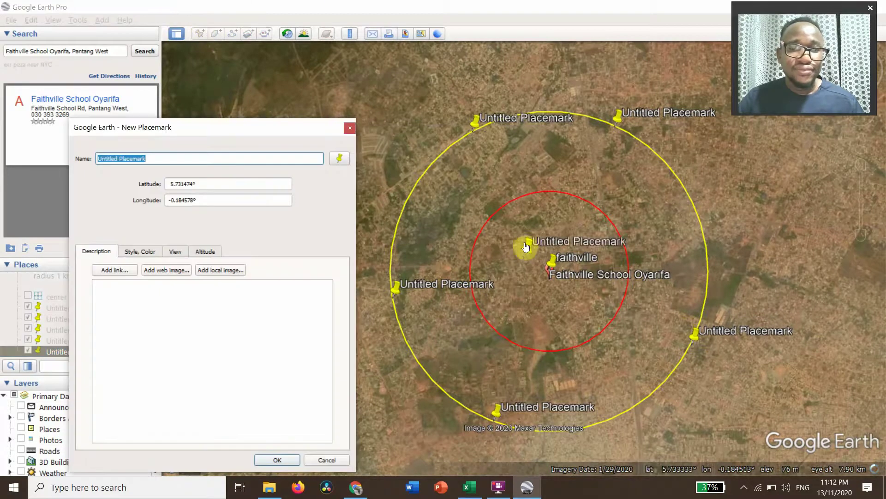
{"action": "left_click_drag", "start_coordinate": [527, 252], "coordinate": [696, 210]}
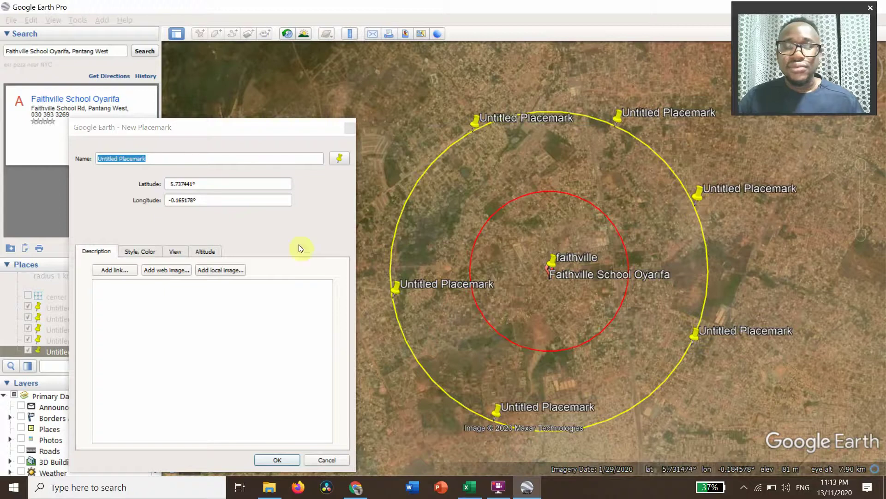